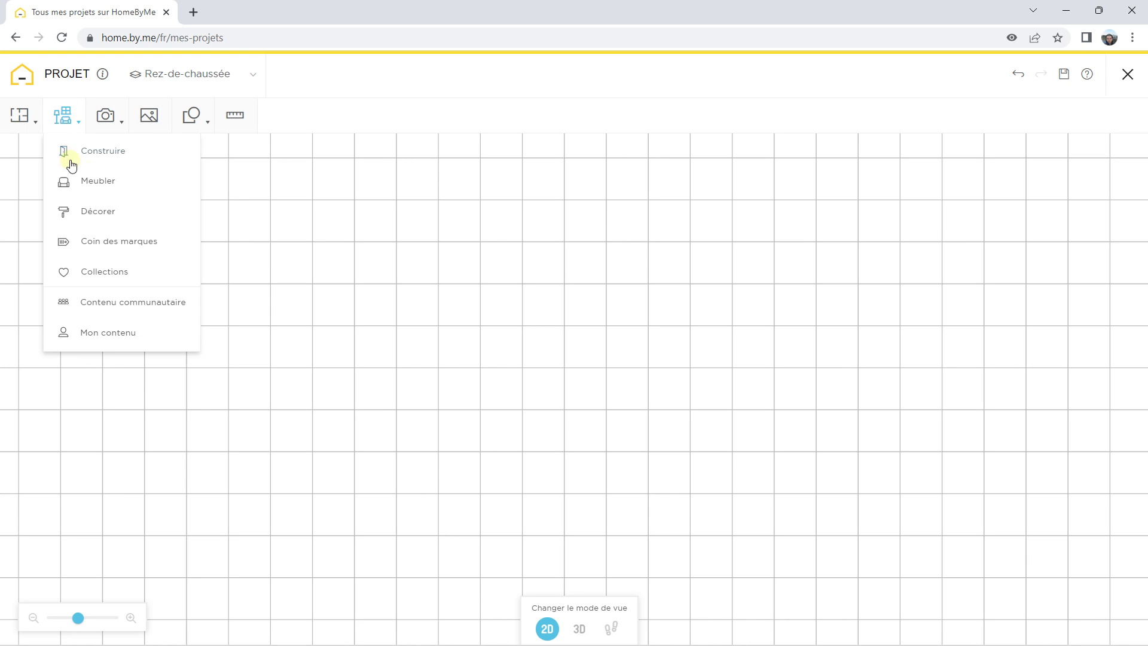
- Draw four 10 cm thick outer walls closing a rectangular room about 1047 by 656 cm inside
mouse_move(62, 116)
mouse_move(21, 116)
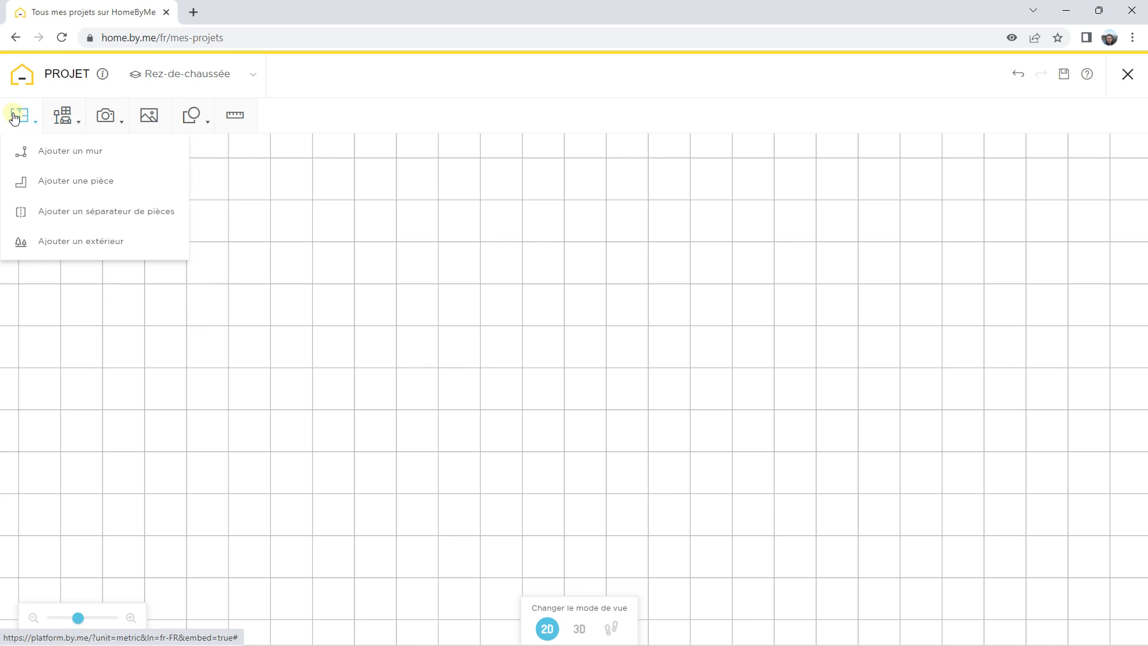
left_click(23, 150)
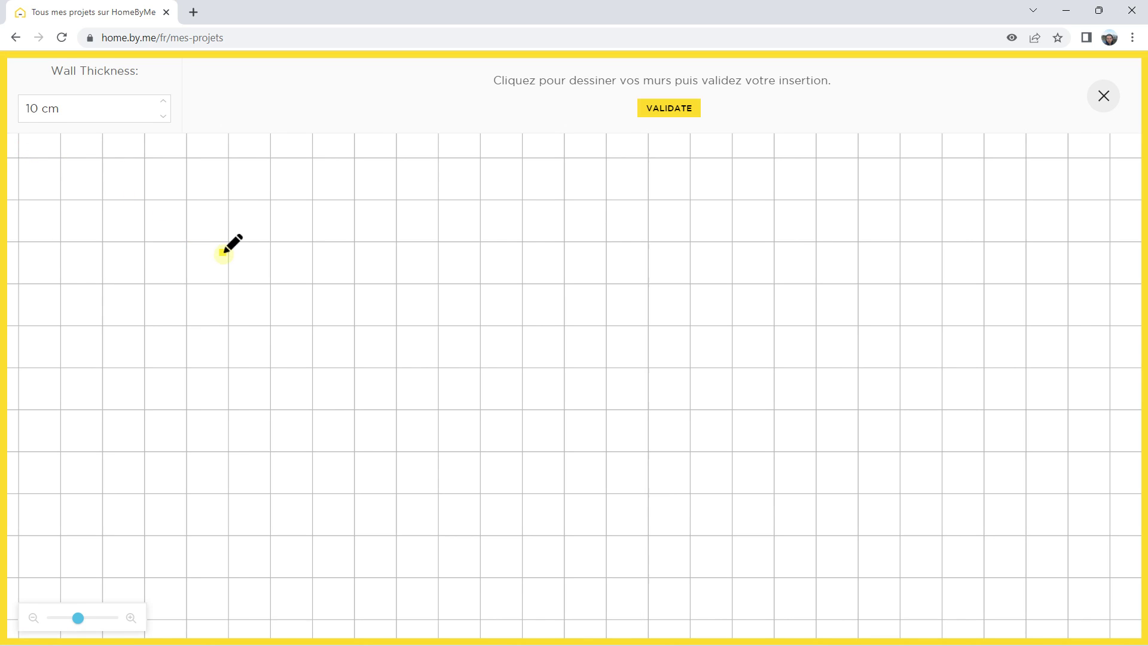
scroll(227, 248, "down", 1)
left_click(245, 211)
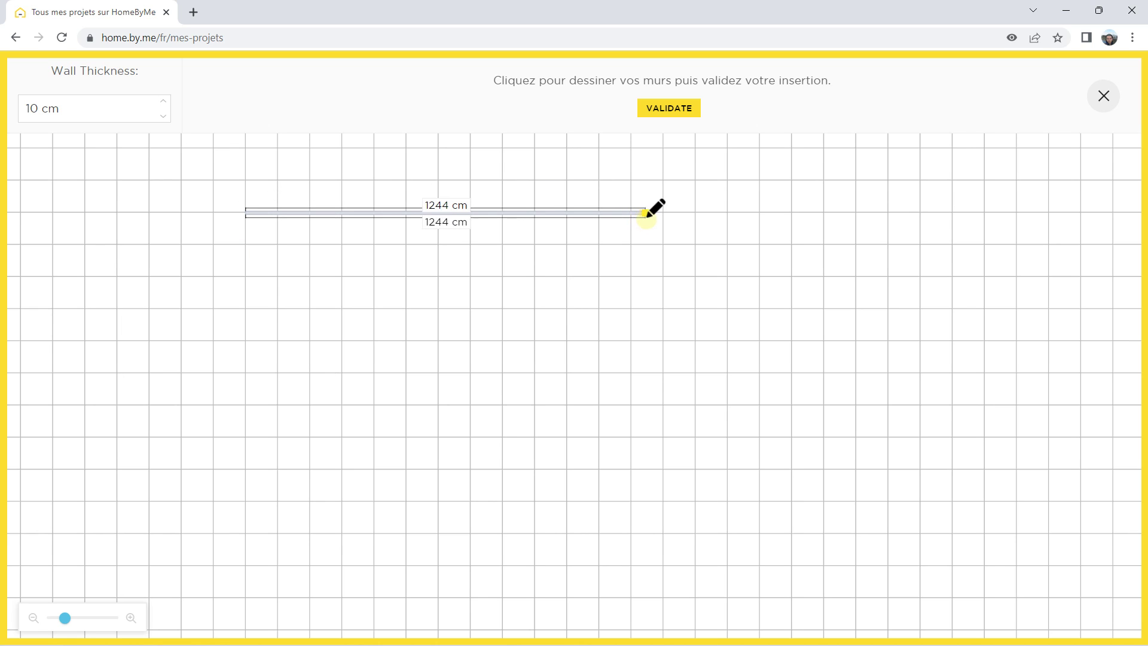
left_click(585, 213)
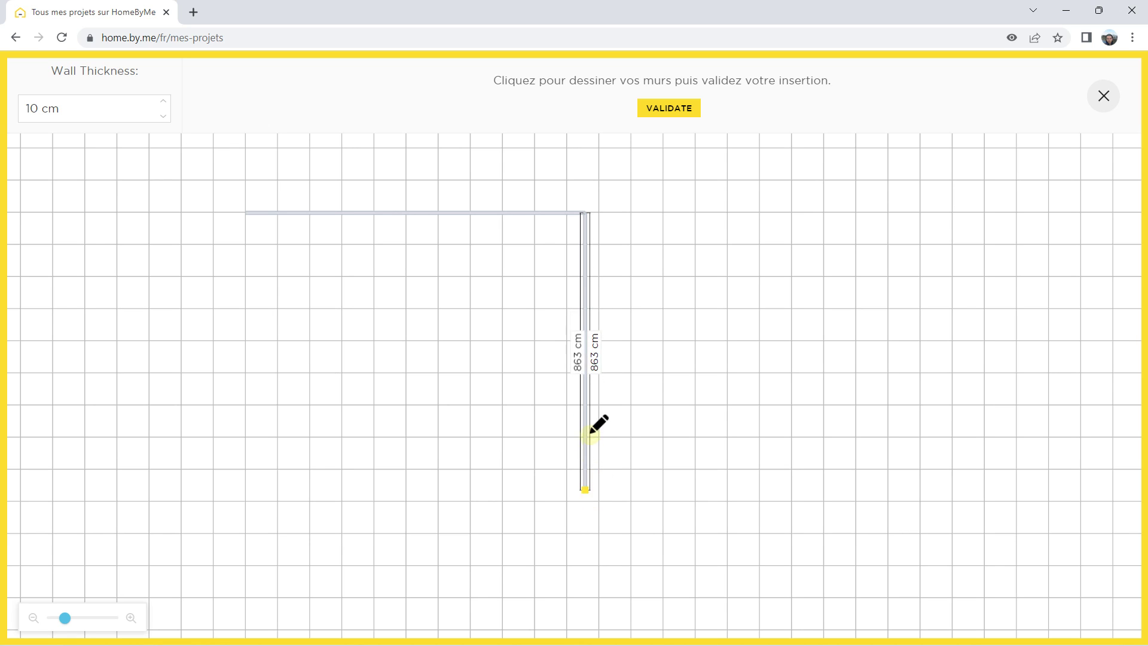
left_click(586, 425)
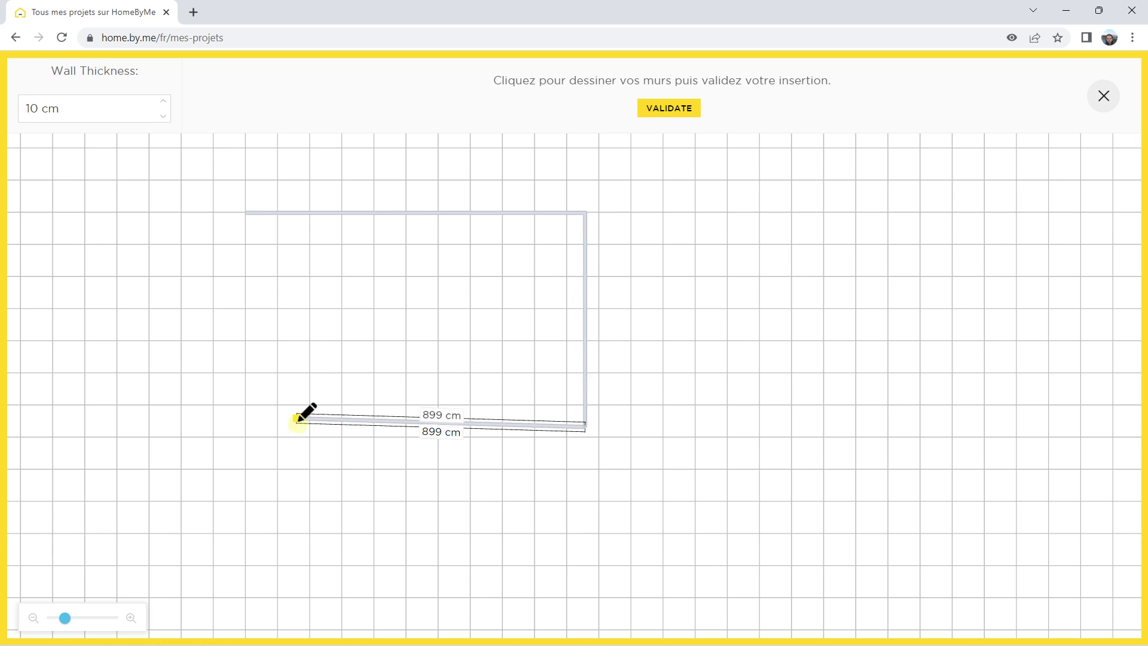
left_click(245, 426)
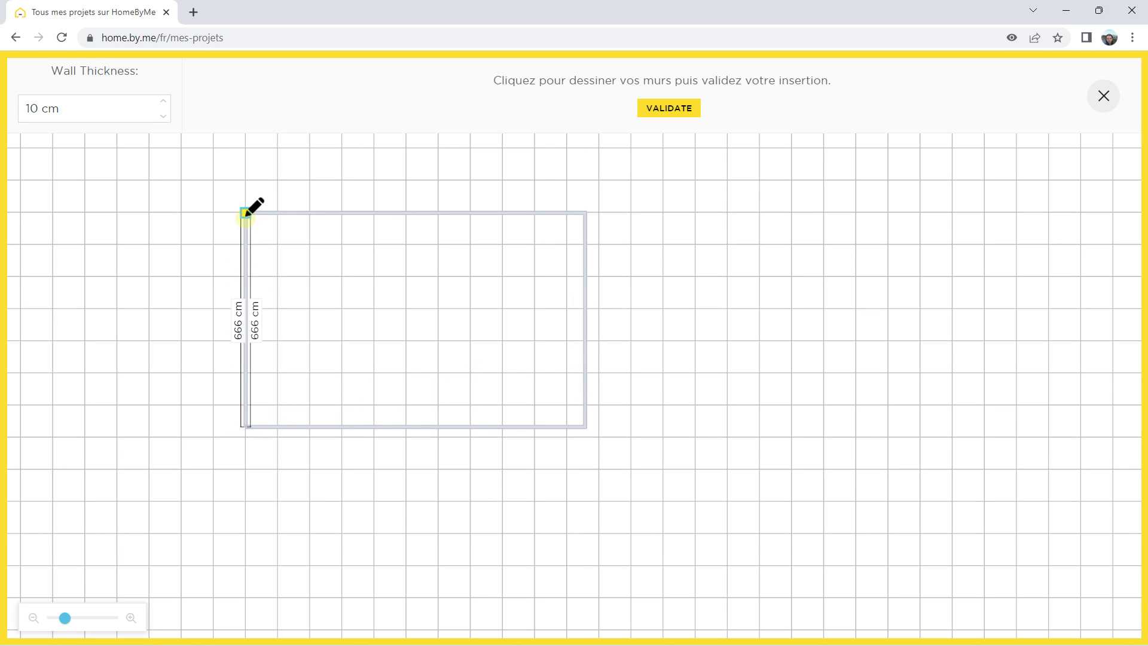
left_click(246, 210)
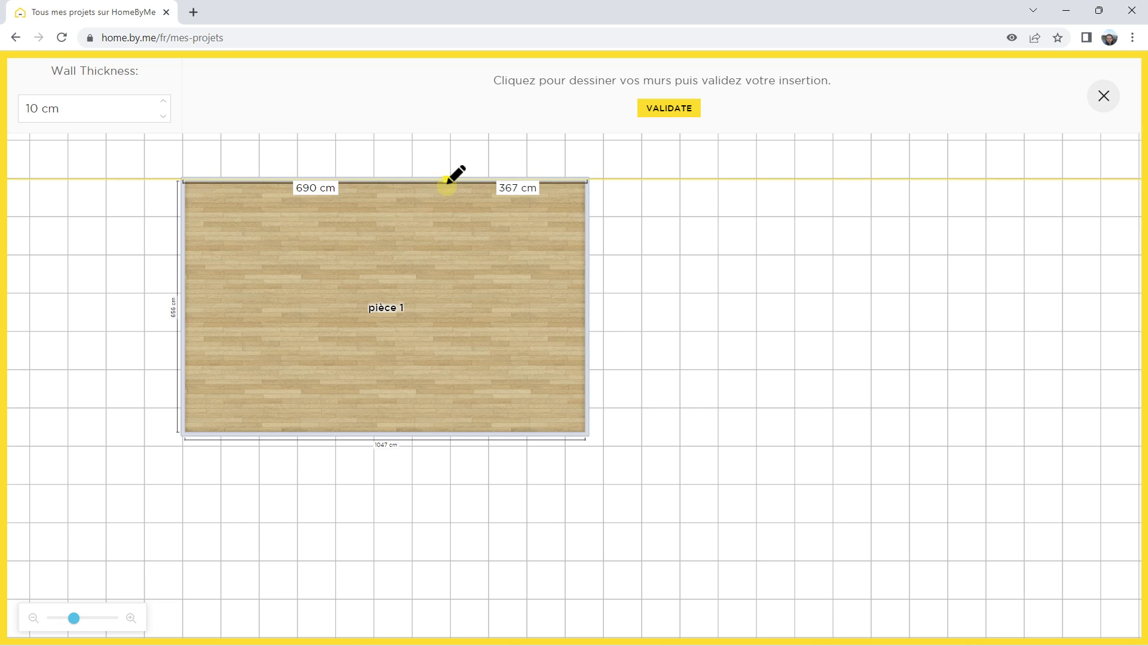
- Add partition walls closing off a room about 458 by 315 cm in the plan's upper-right corner and another in its lower-right corner
left_click(409, 180)
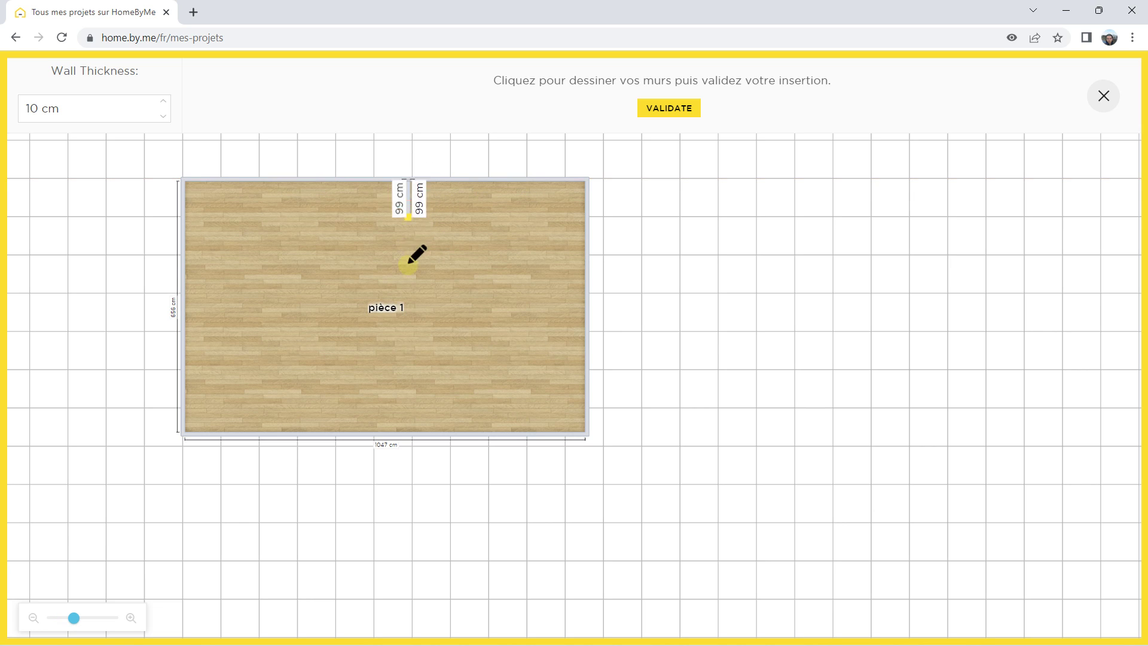
left_click(409, 300)
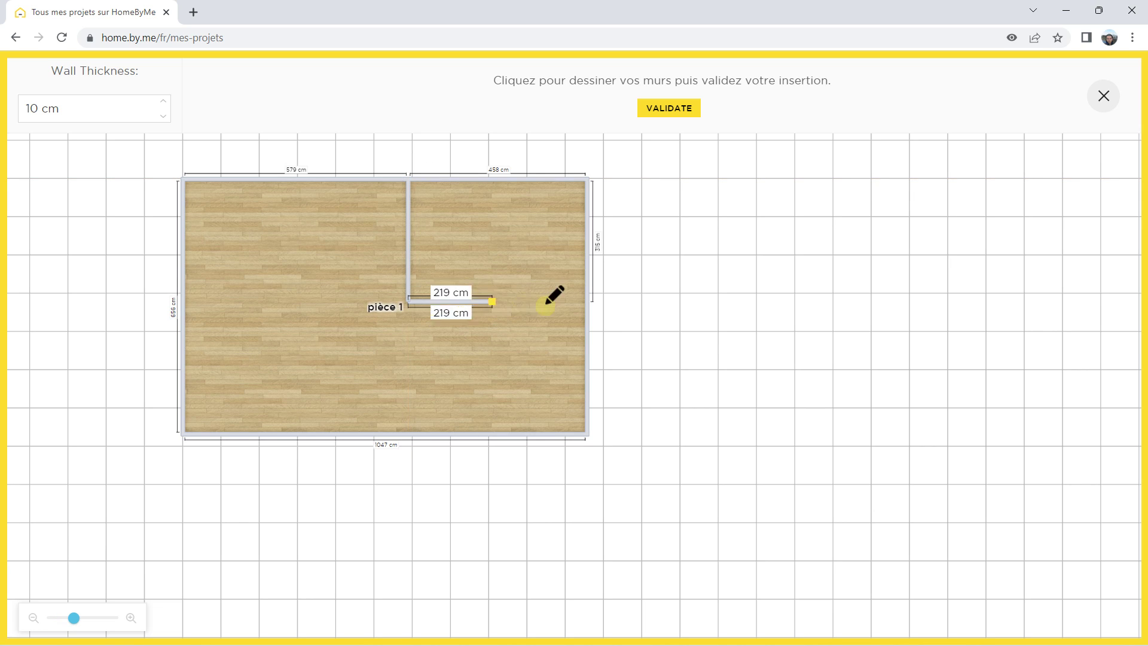
left_click(586, 301)
left_click(471, 303)
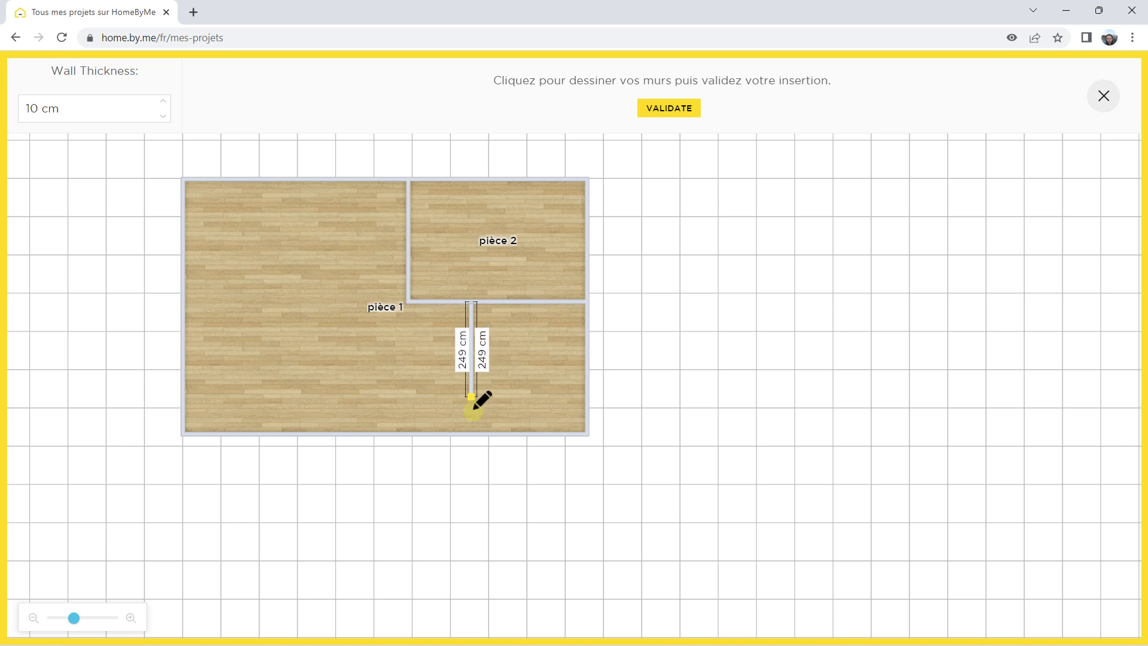
left_click(471, 432)
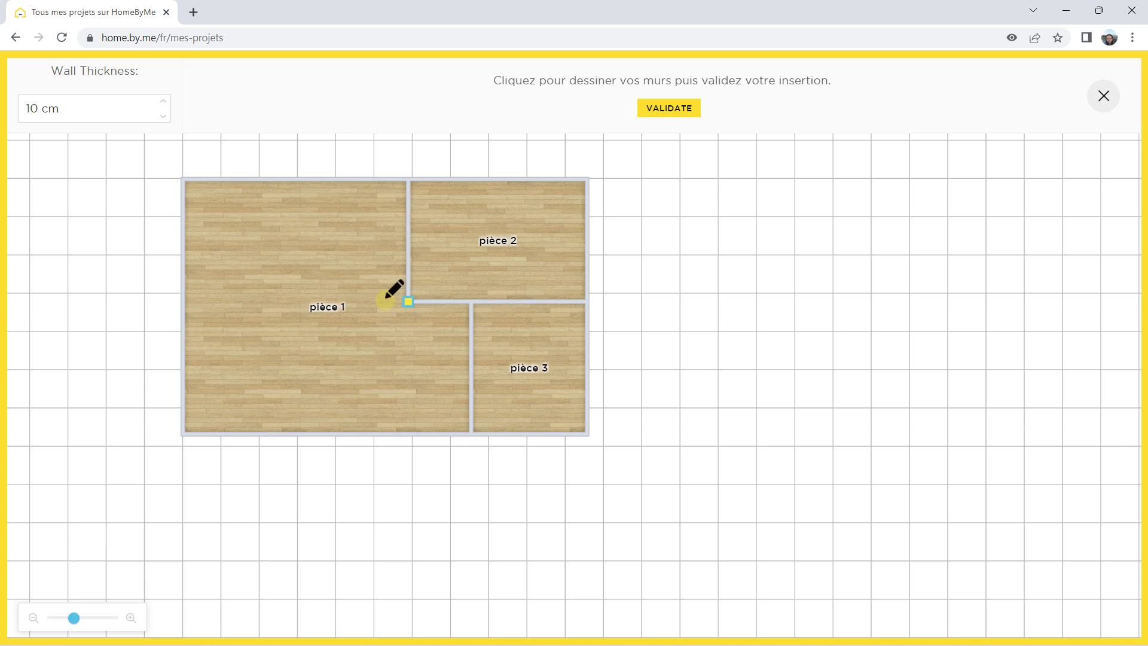
- Add an L-shaped partition enclosing a fourth room along the upper wall, left of pièce 2, and validate the walls
left_click(386, 299)
left_click(292, 300)
left_click(293, 181)
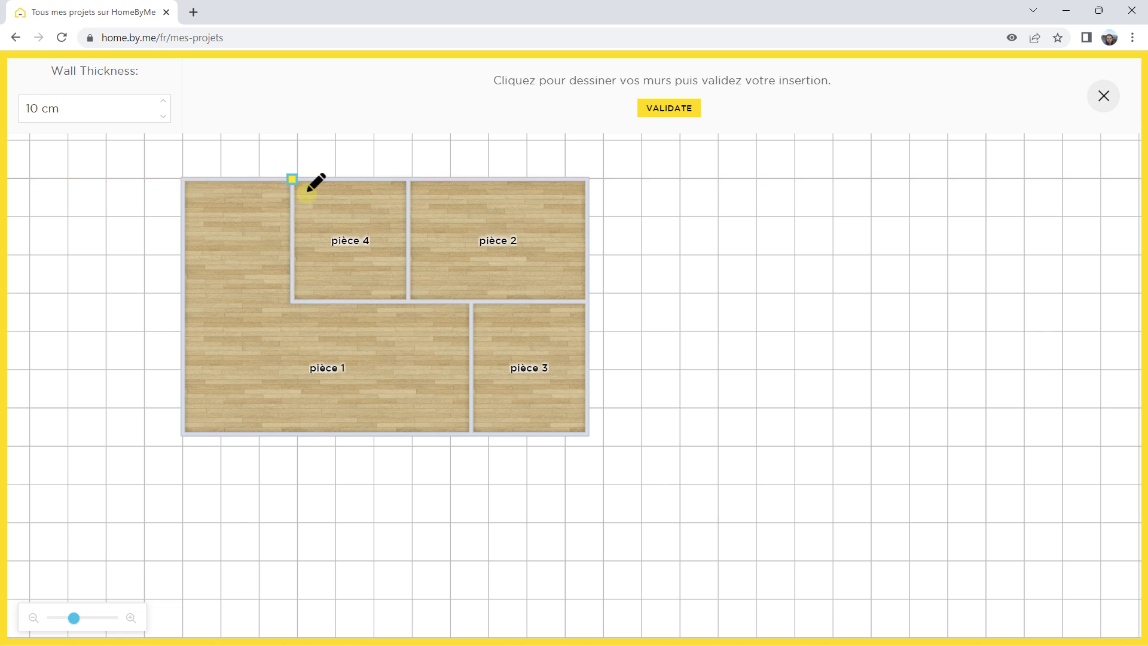
scroll(306, 191, "up", 2)
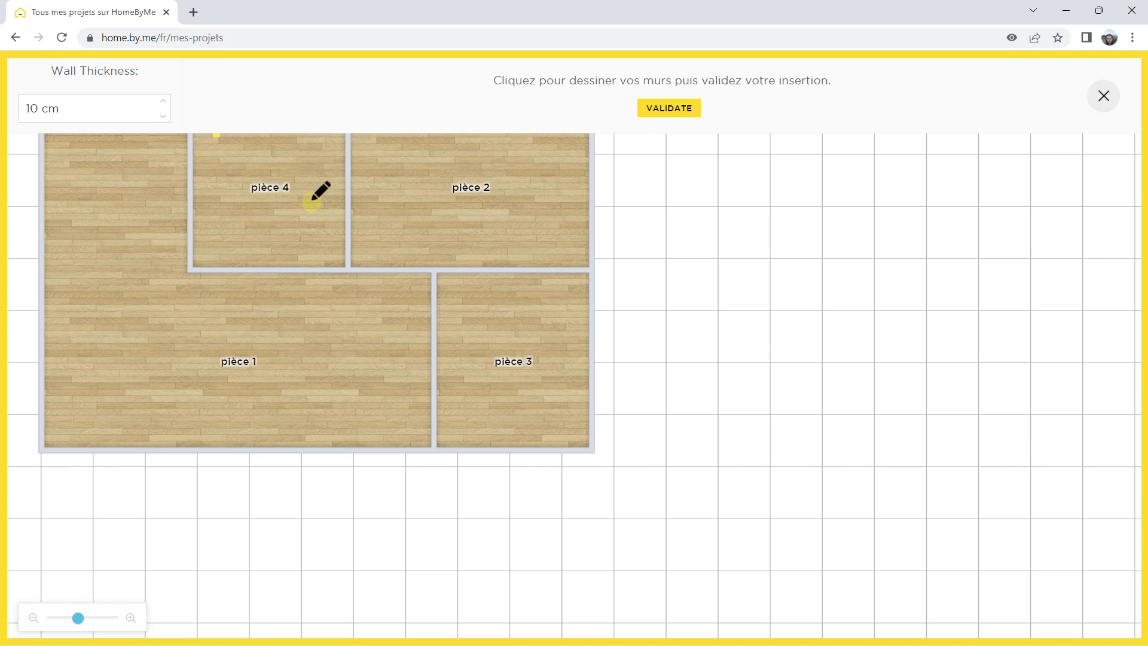
left_click(669, 108)
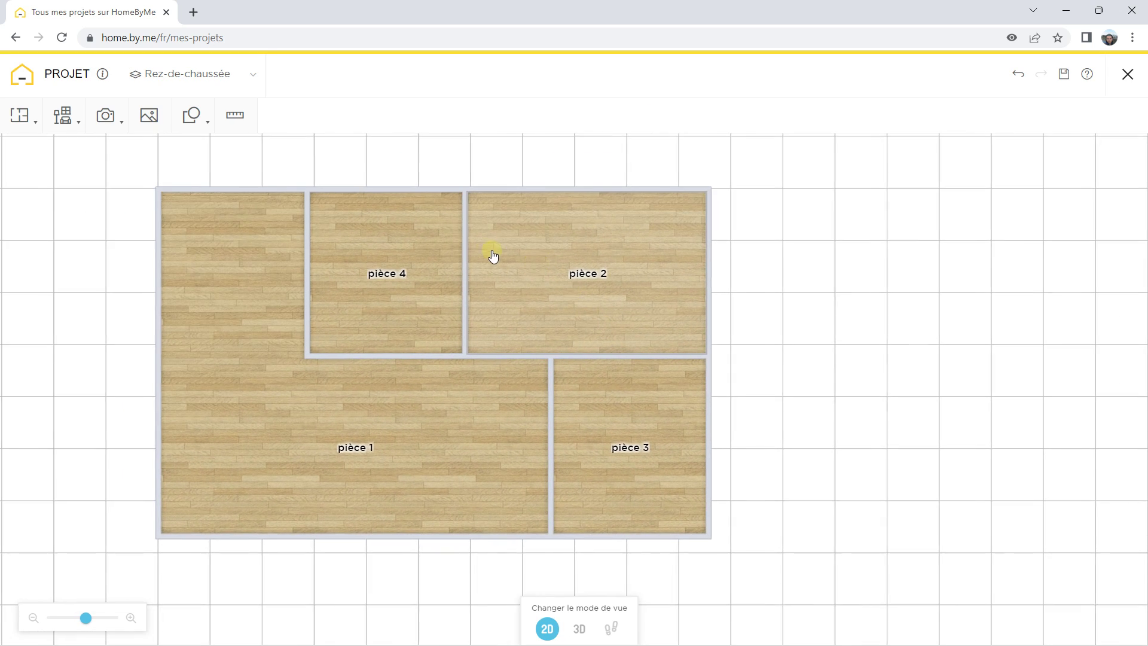
- Move the partition between pièces 4 and 2 and the one between pièces 1 and 3 leftward to widen pièces 2 and 3
left_click_drag(464, 249, 408, 243)
left_click(445, 247)
left_click_drag(533, 376, 486, 390)
left_click_drag(769, 231, 821, 227)
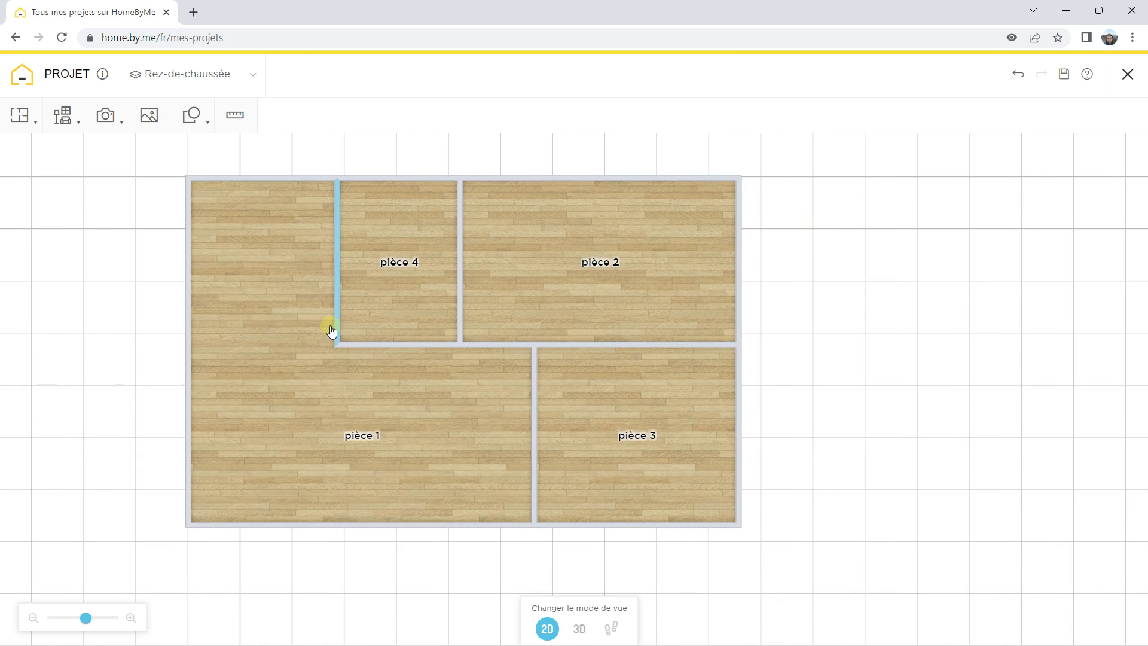
- Inspect the wall layout in 3D from another angle and return to the 2D plan
left_click(579, 629)
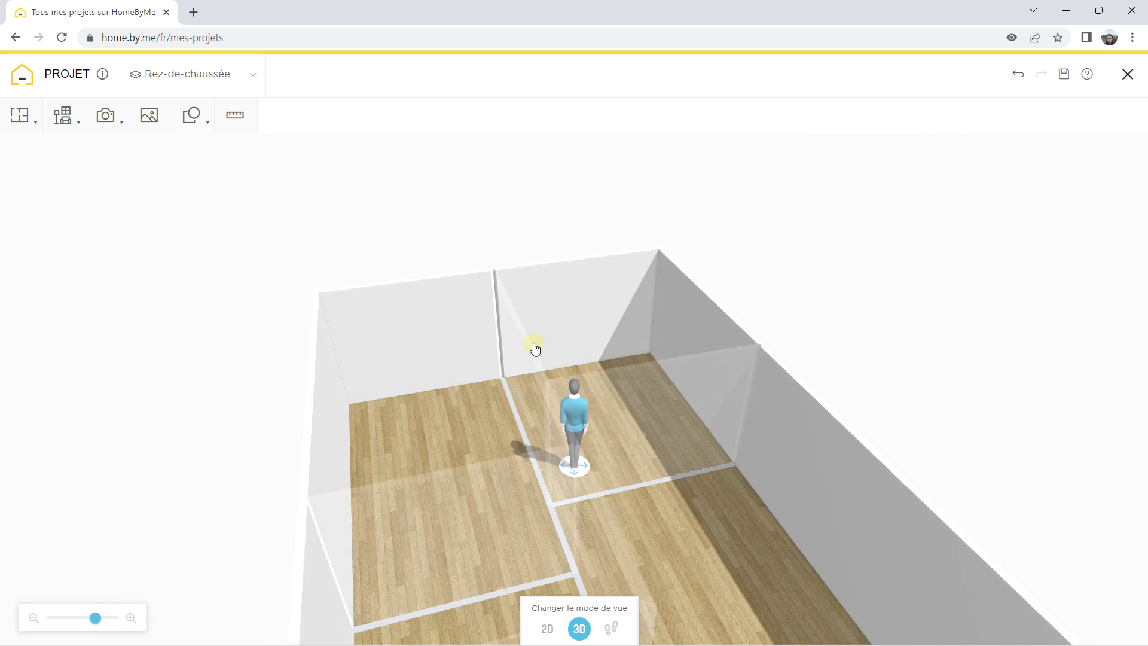
left_click_drag(535, 348, 294, 494)
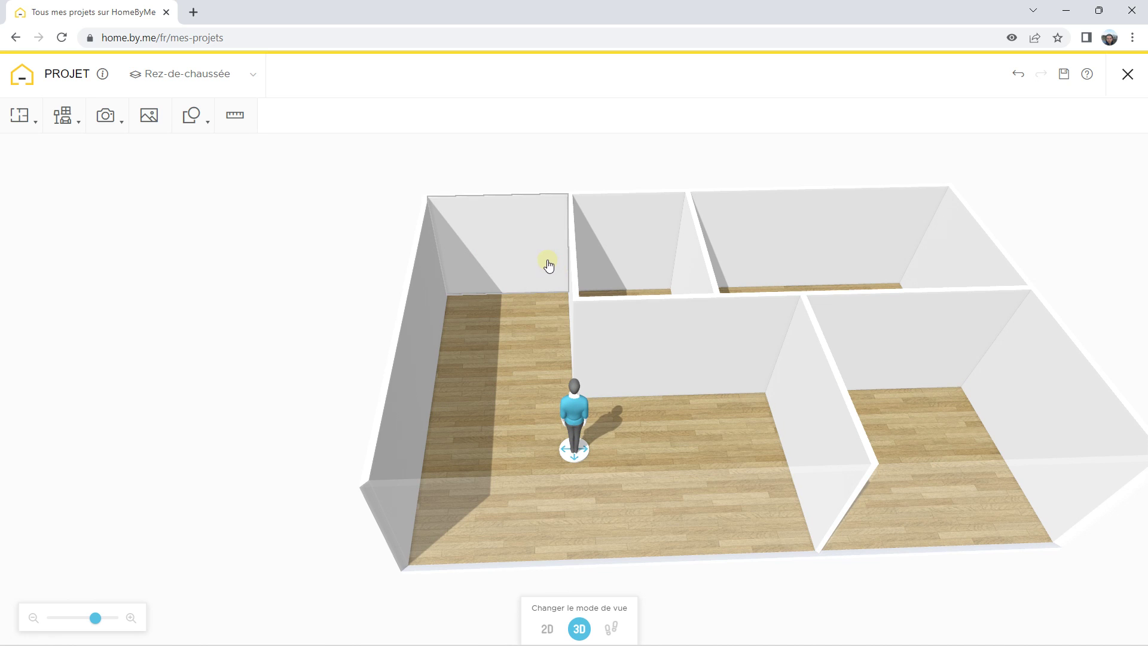
left_click(541, 628)
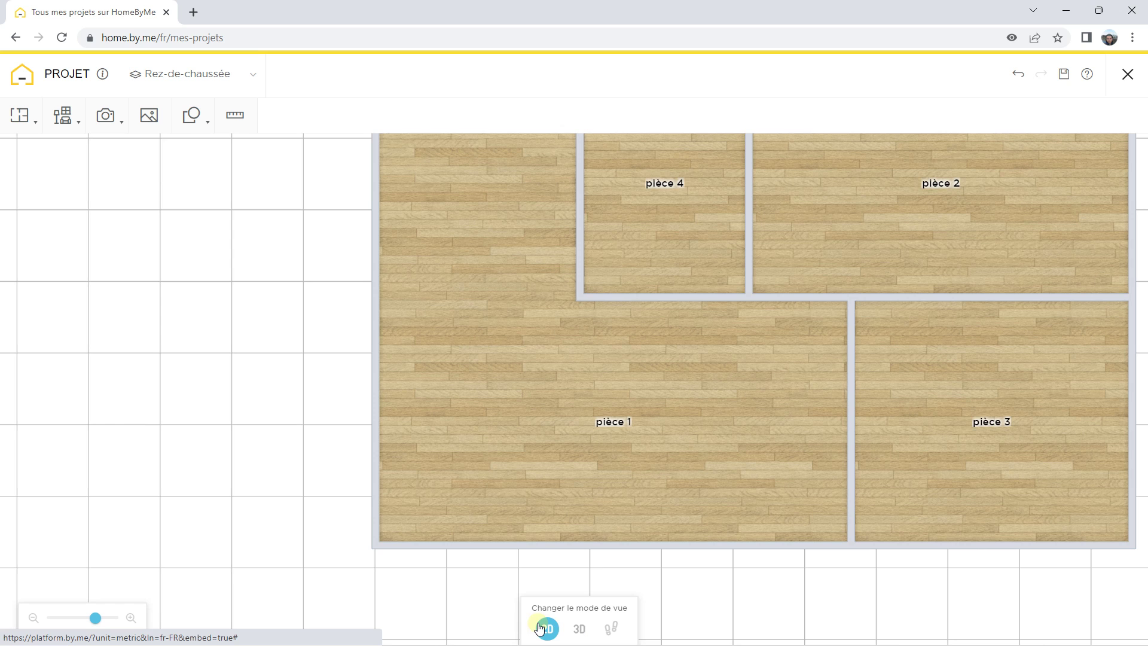
- Open the properties of pièce 1, view its ceiling finishes, and bring up its floor materials
left_click_drag(320, 259, 241, 303)
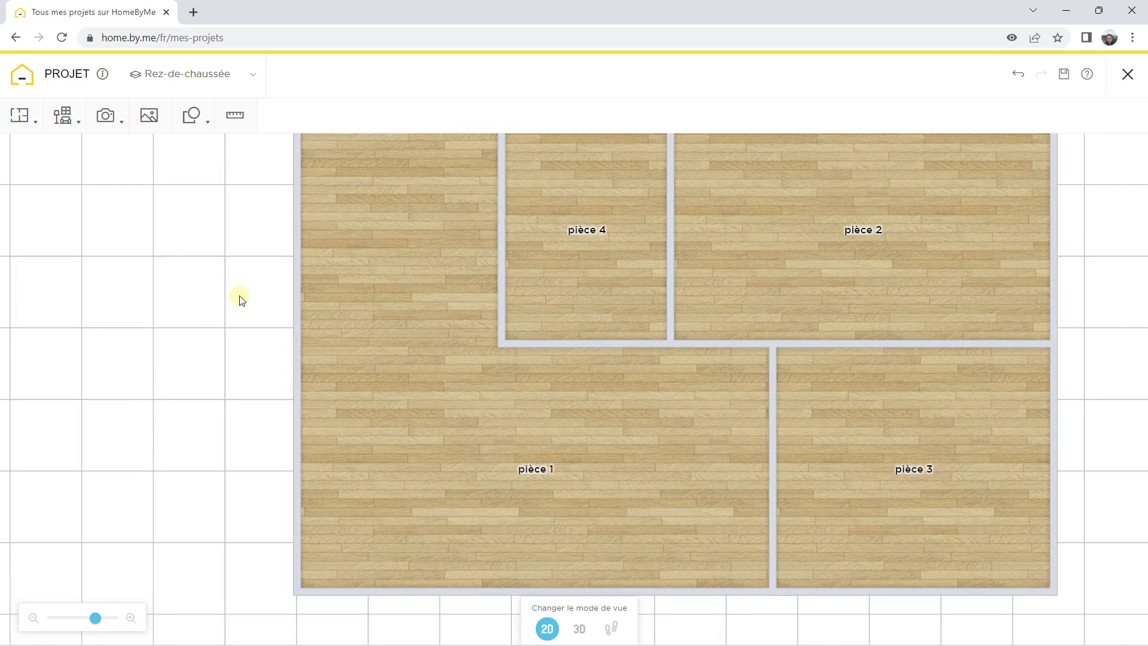
scroll(241, 300, "down", 1)
left_click(426, 291)
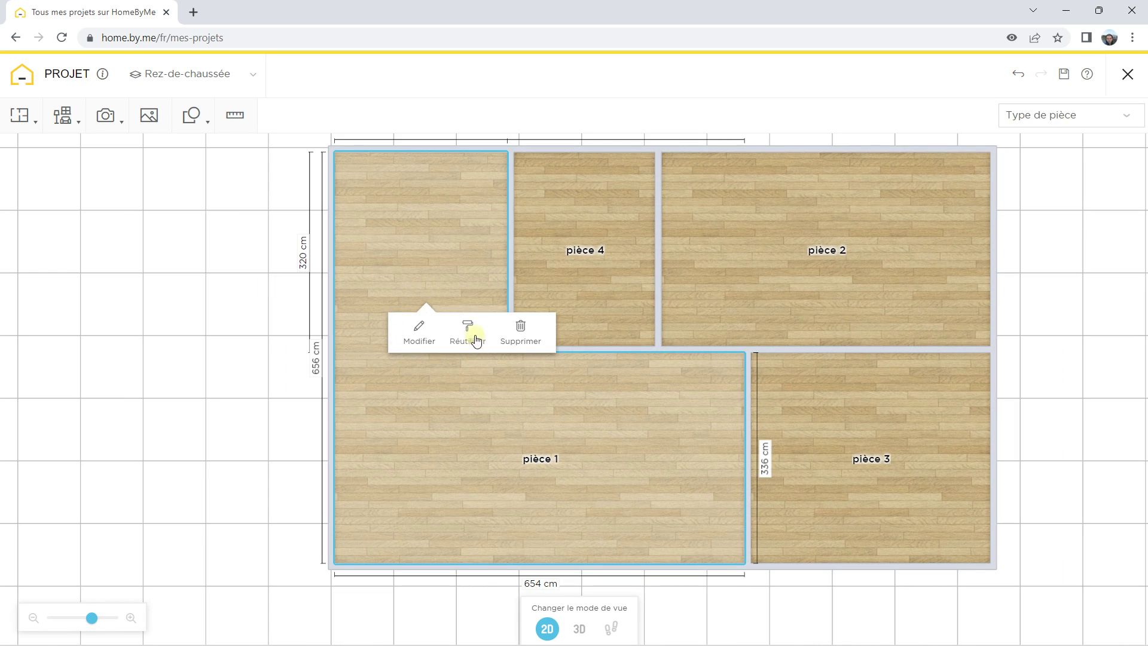
left_click(418, 333)
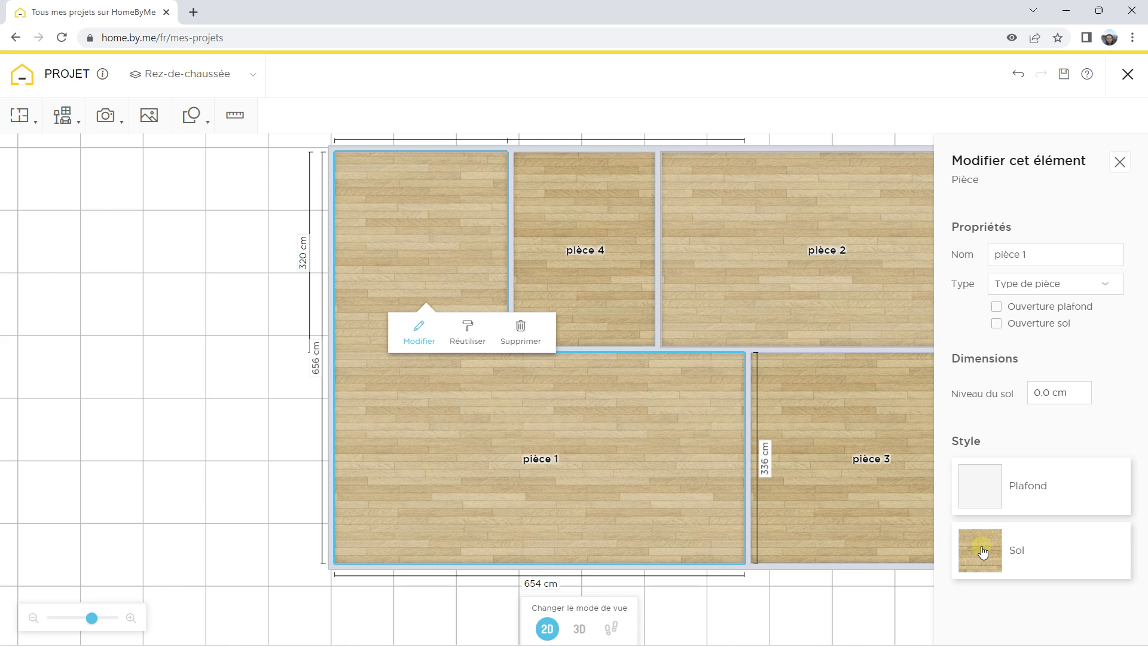
left_click(975, 495)
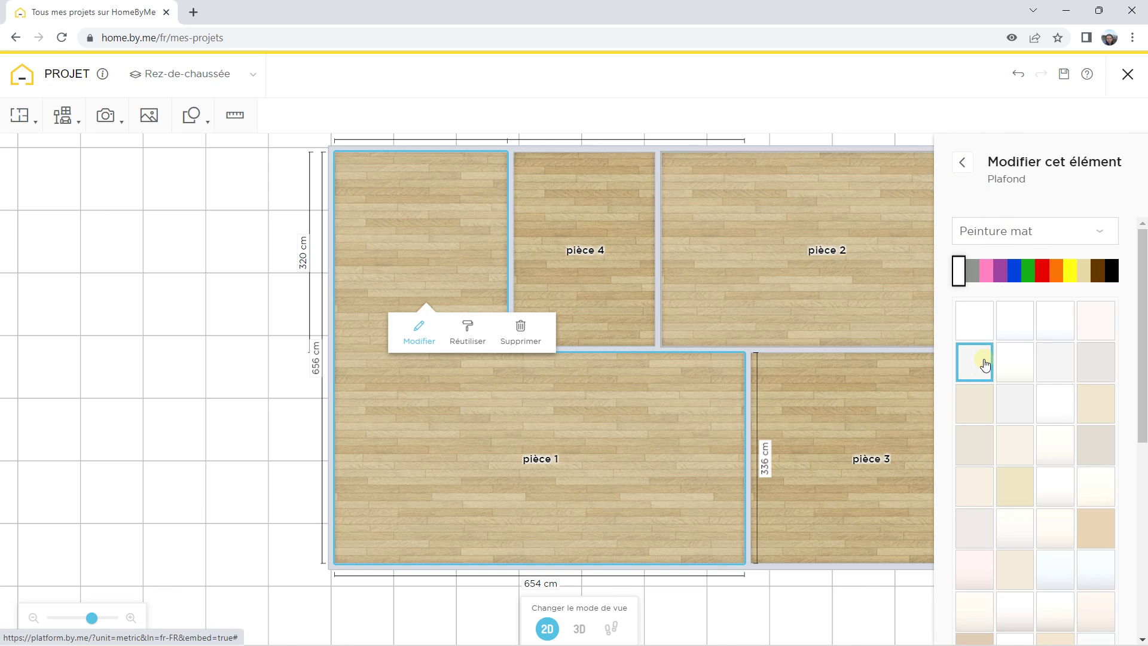
left_click(962, 162)
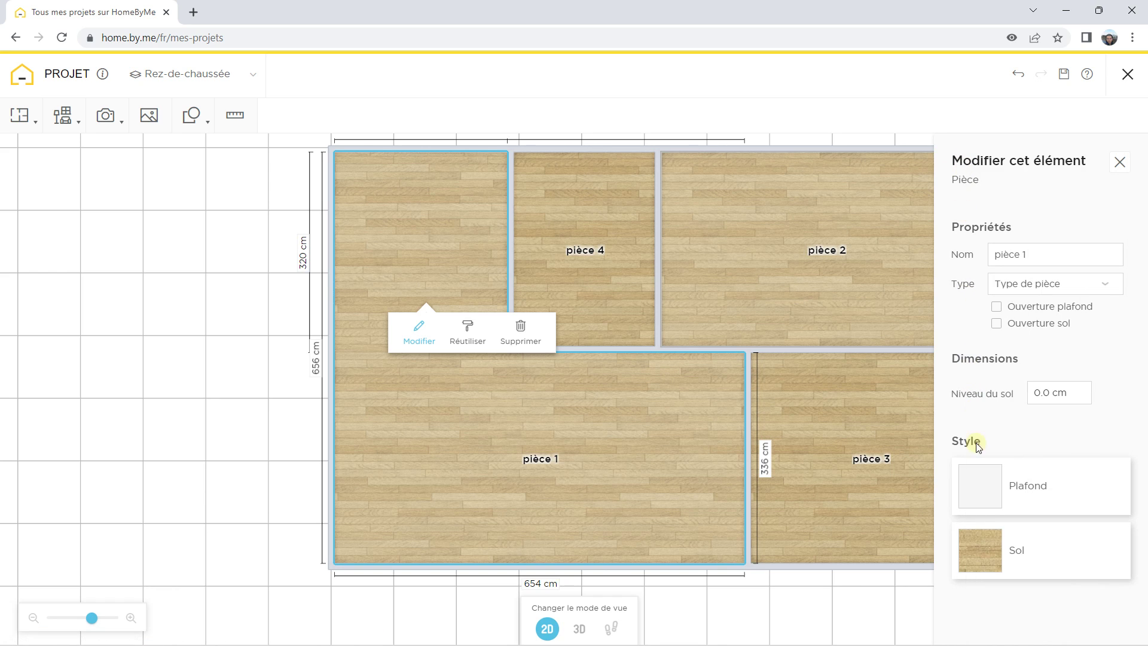
left_click(975, 547)
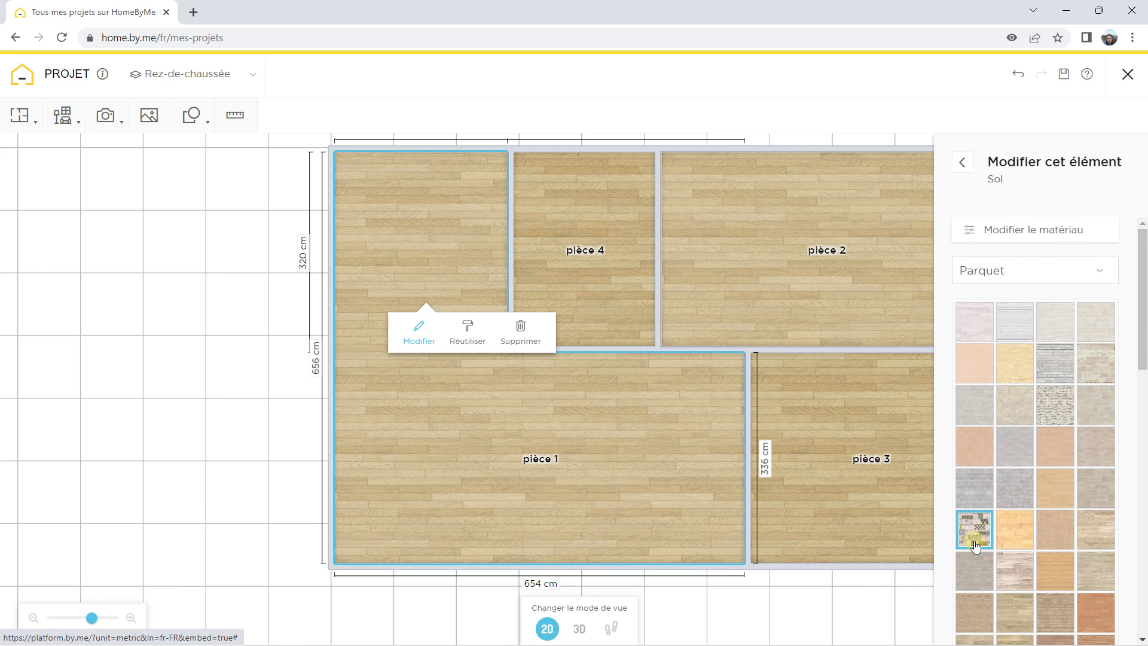
- Browse the Parquet finishes and apply a dark brown one to the floor of pièce 1
left_click(984, 266)
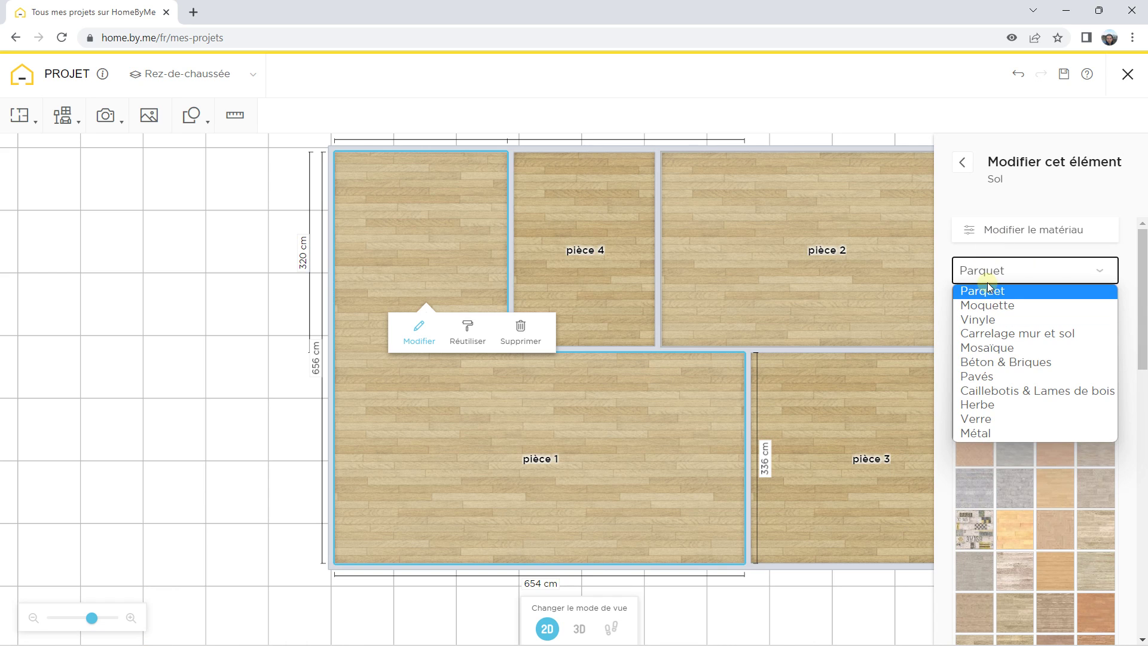
left_click(988, 289)
scroll(1019, 384, "down", 10)
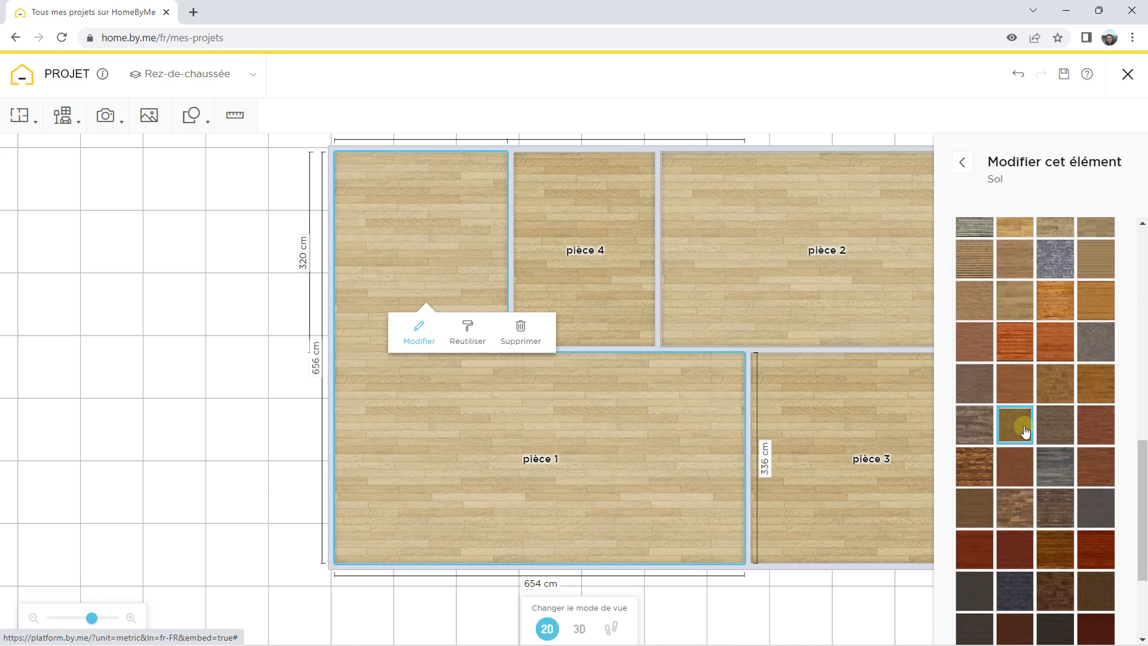
scroll(1023, 431, "down", 3)
left_click(1024, 509)
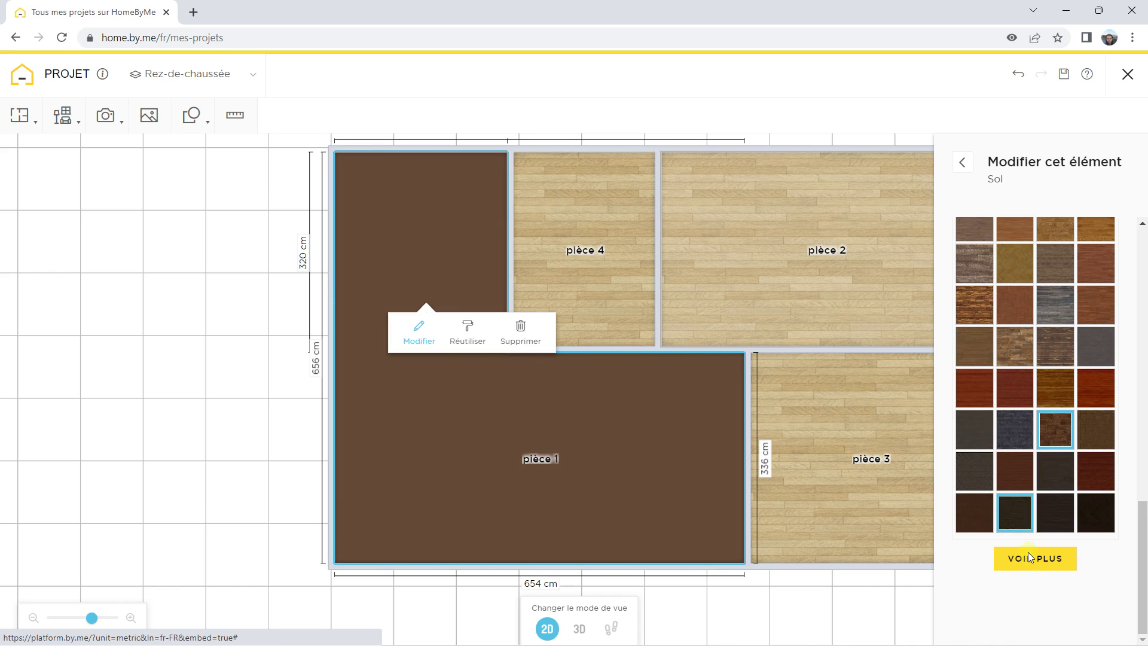
- Load more parquet finishes and apply a light golden one to the floor of pièce 1
left_click(1028, 557)
left_click(1024, 483)
scroll(1026, 476, "down", 3)
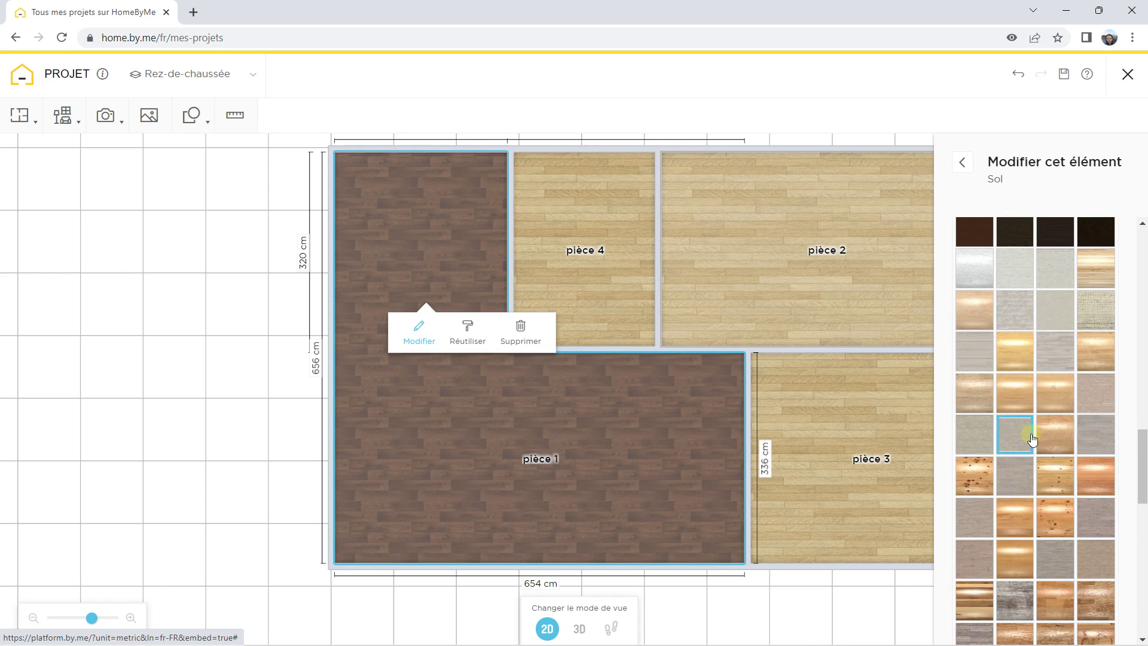
left_click(1028, 372)
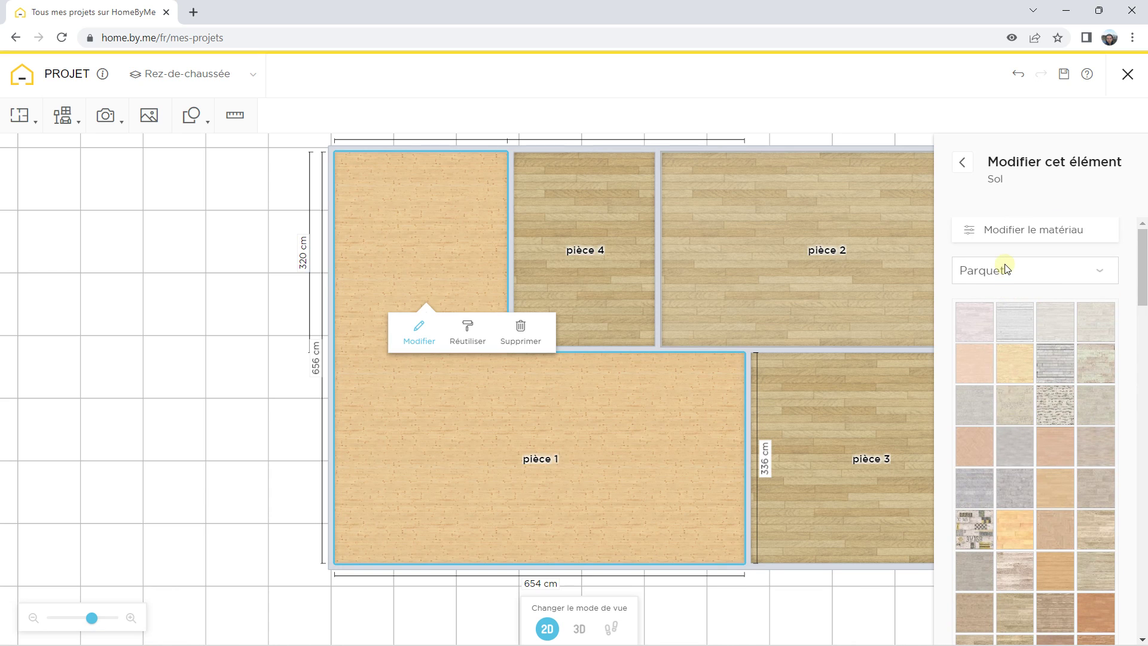
- Apply a light grey carpet from the Moquette category to the floor of pièce 1
left_click(1006, 270)
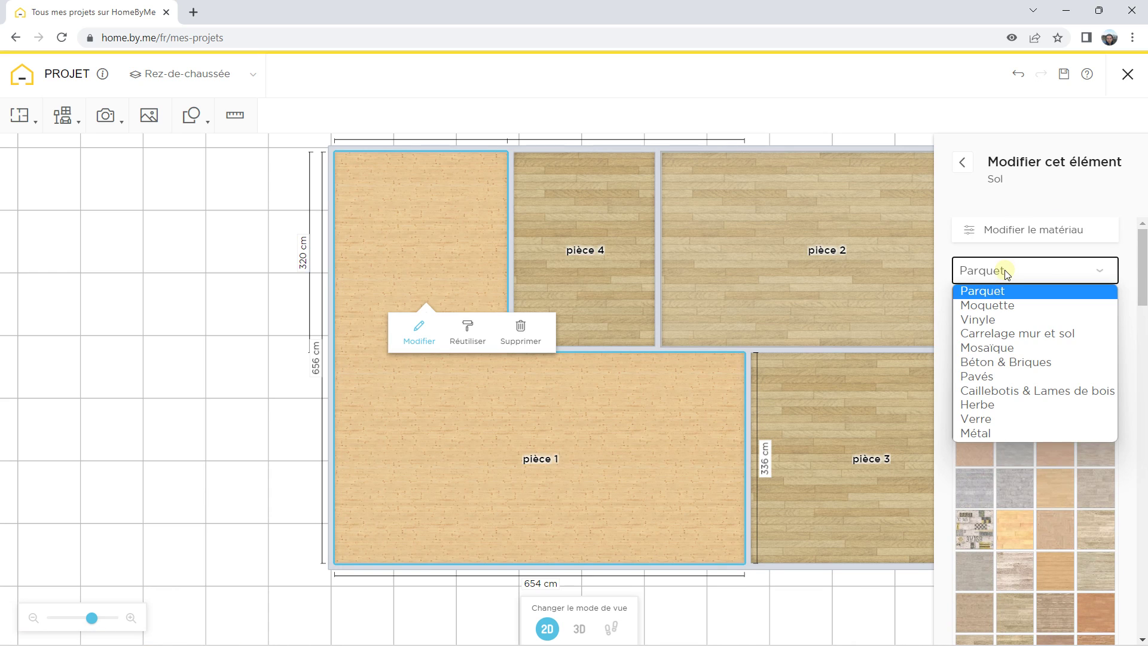
left_click(999, 304)
left_click(1001, 316)
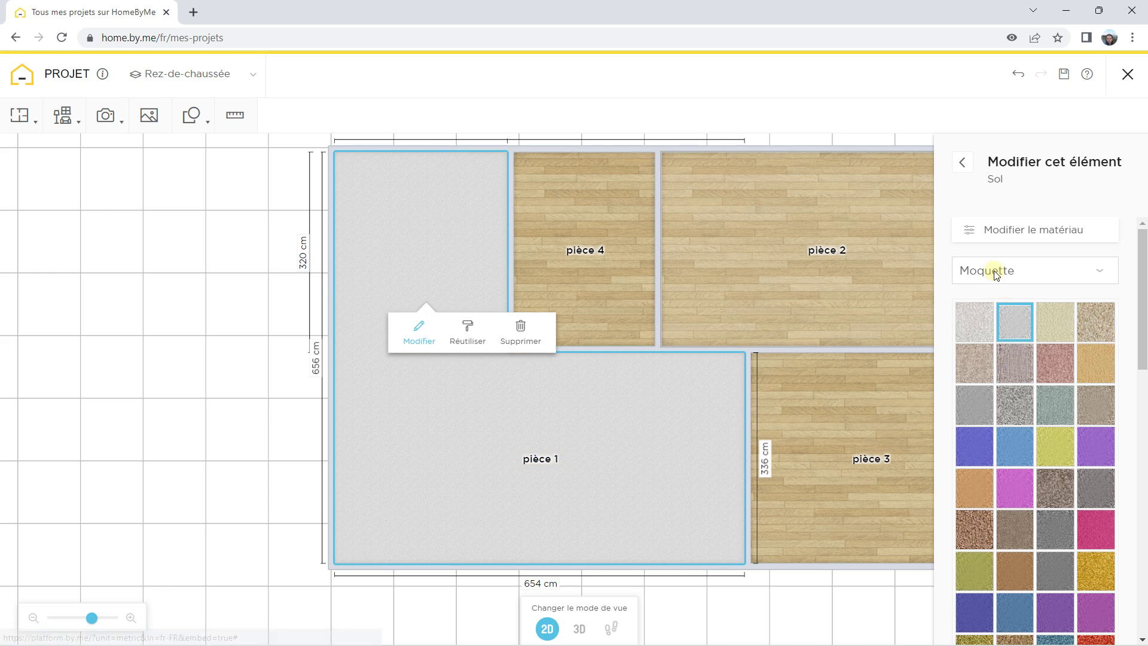
- Apply the Artistic Tile Thassos Marble finish from the Mosaïque category to the floor of pièce 1
left_click(992, 271)
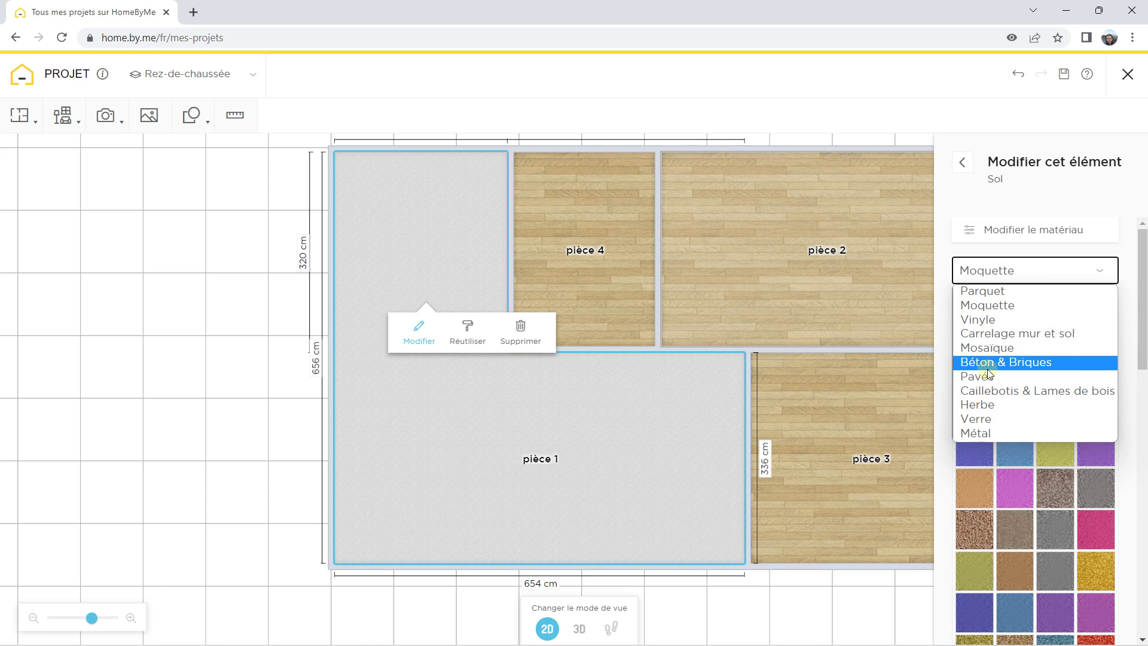
left_click(1029, 353)
left_click(1014, 324)
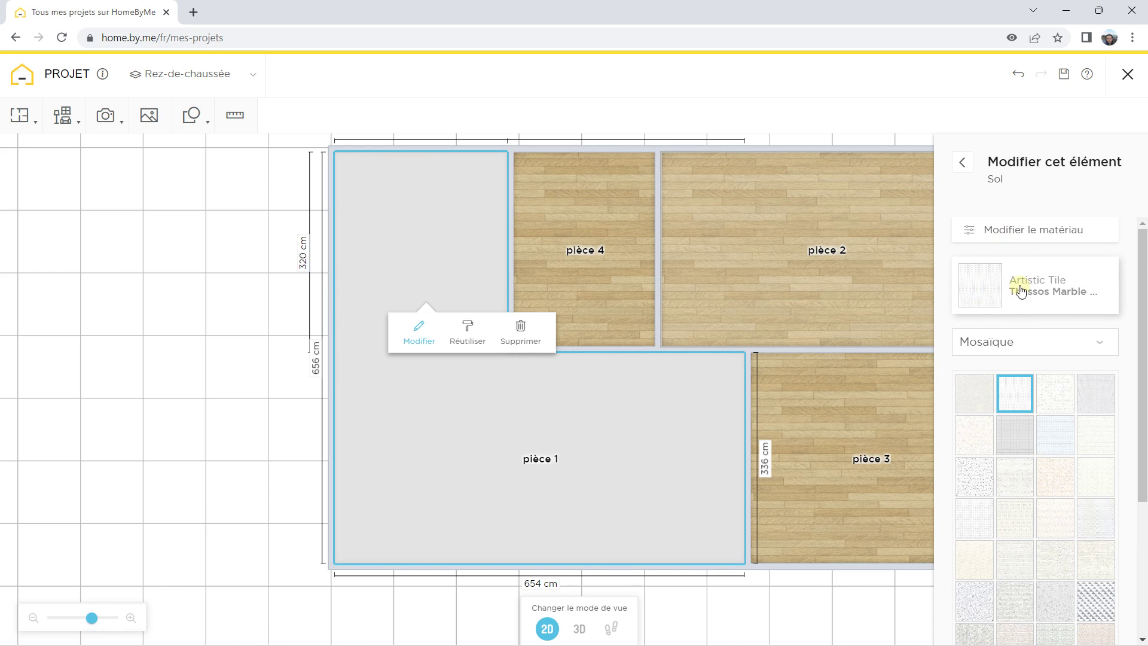
- Try a grey tile from the Carrelage mur et sol category on the floor of pièce 1, and settle on the pale bluish-white square tile
left_click(1016, 340)
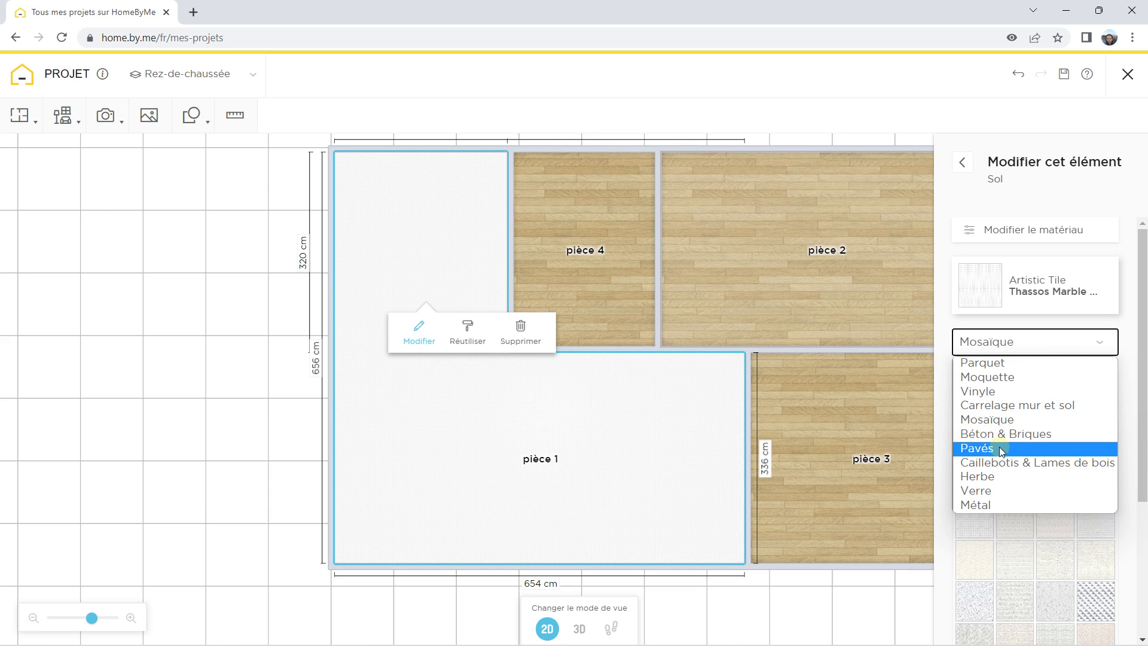
left_click(995, 405)
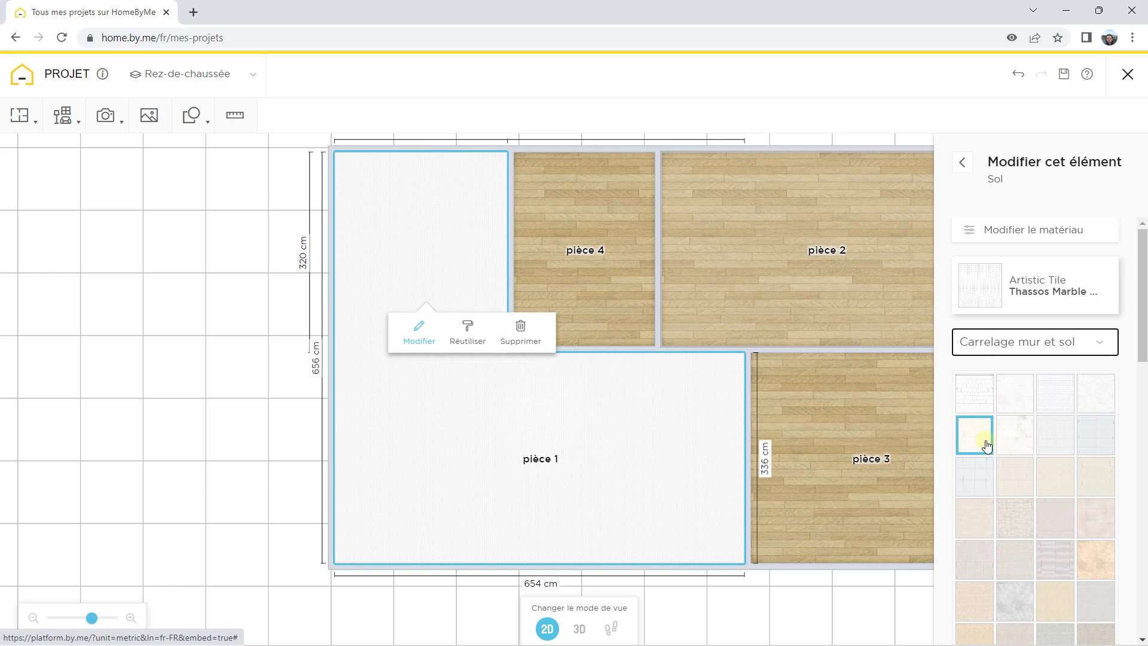
left_click(981, 469)
scroll(992, 435, "down", 10)
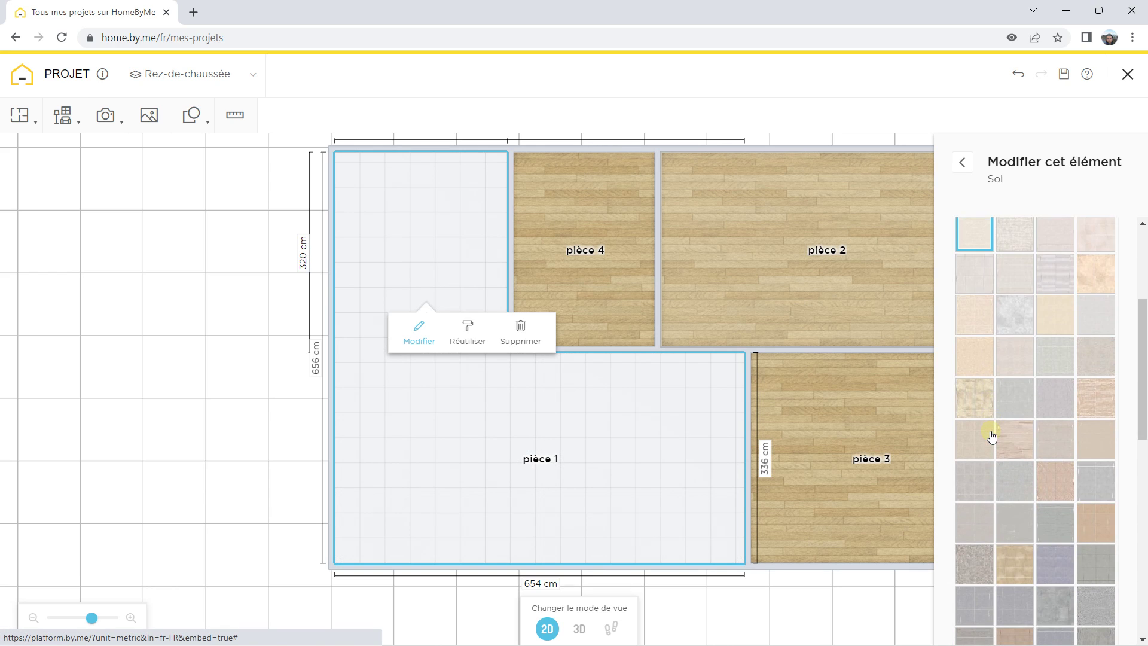
left_click(982, 395)
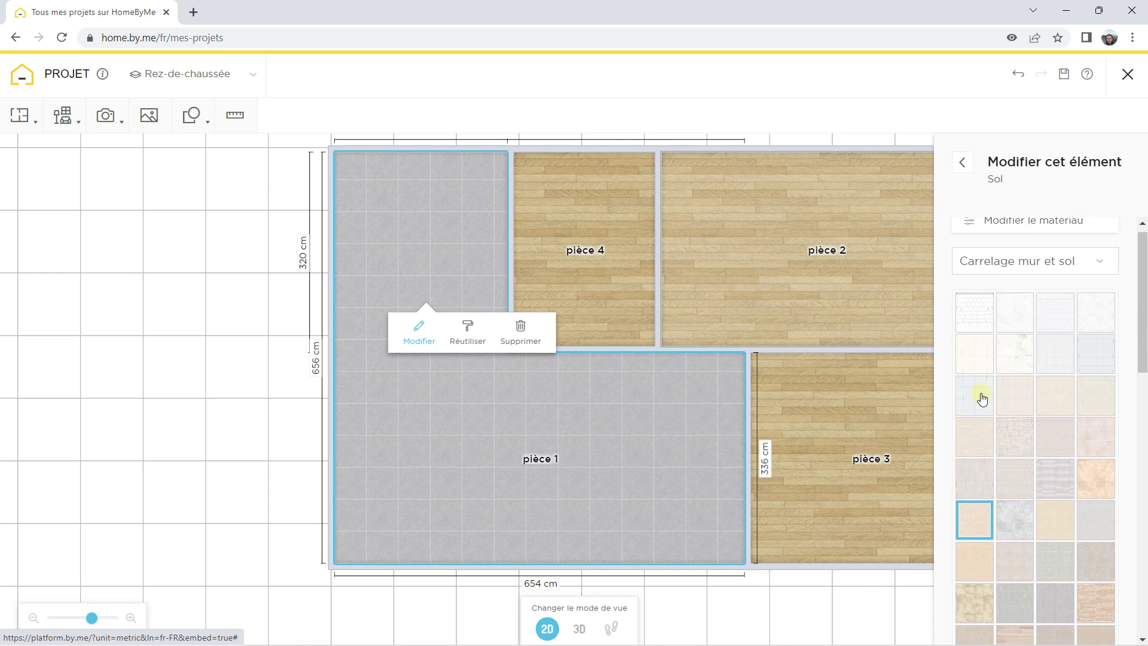
left_click(979, 401)
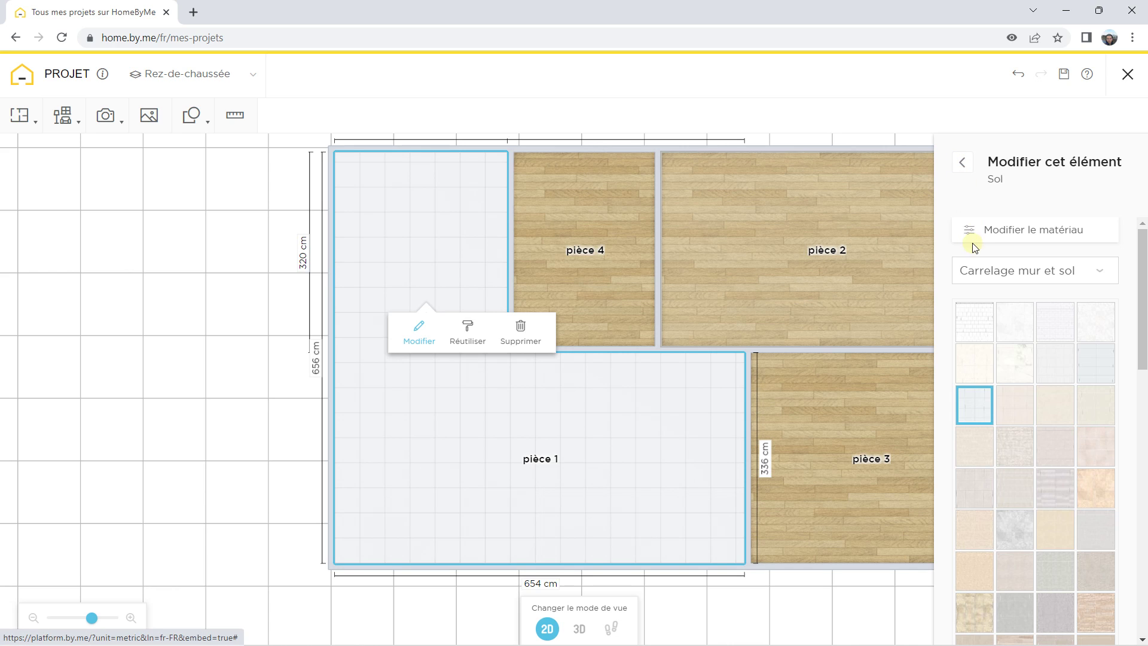
- Try offsetting the pièce 1 floor tiles by -7% horizontally and 49% vertically, and reset the material parameters
left_click(976, 238)
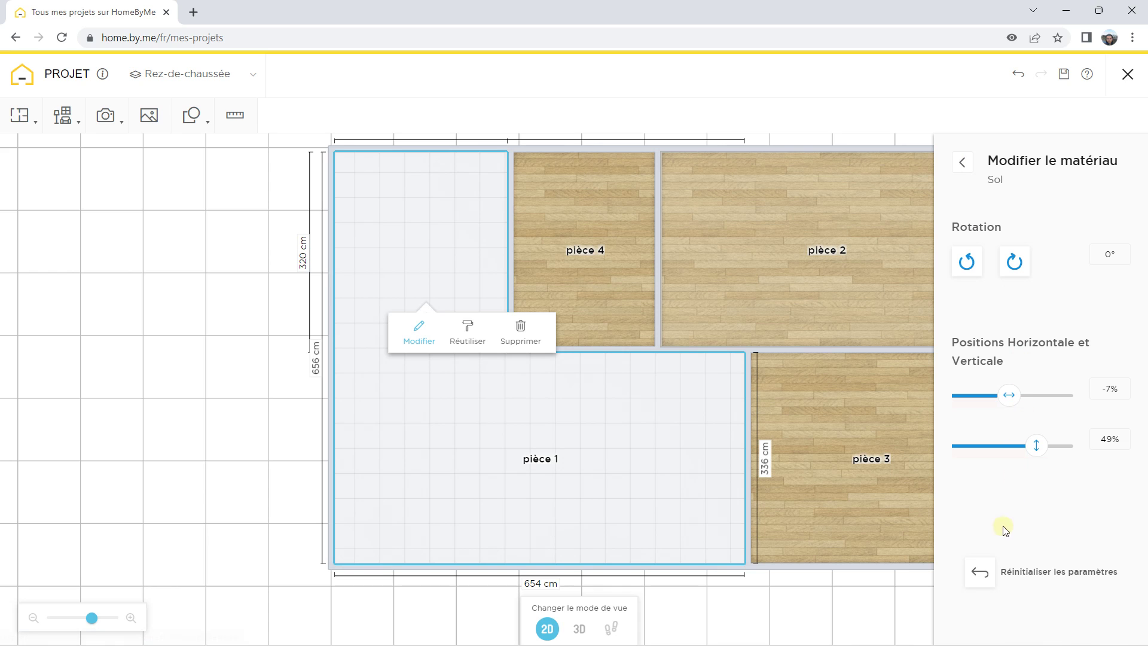
left_click(978, 574)
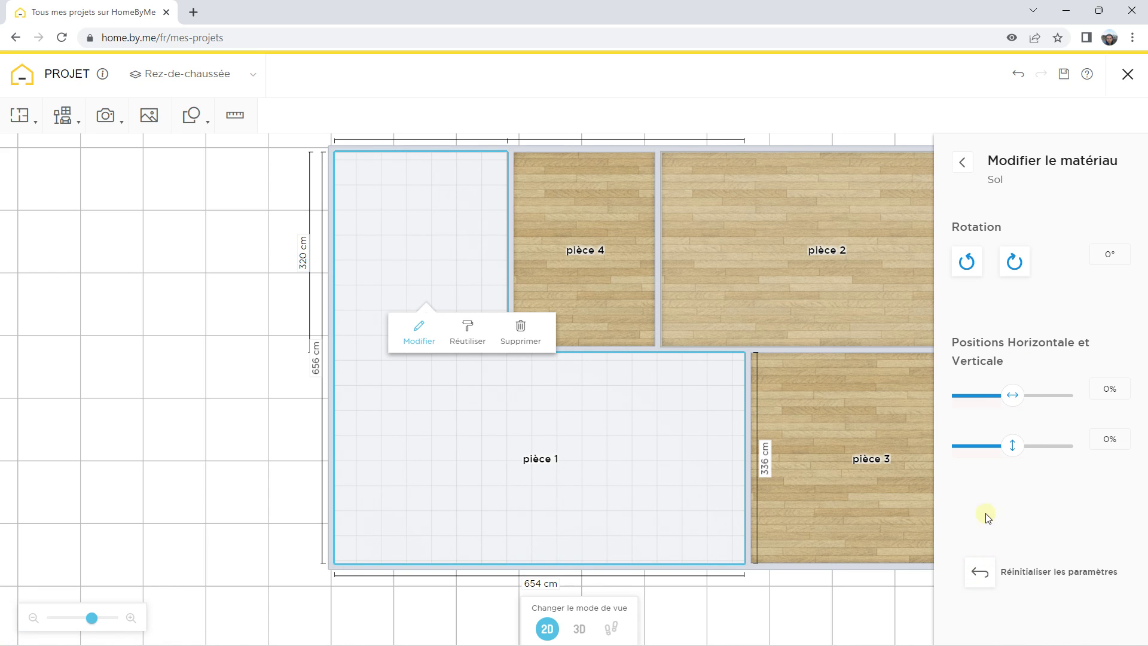
left_click(957, 162)
left_click(389, 289)
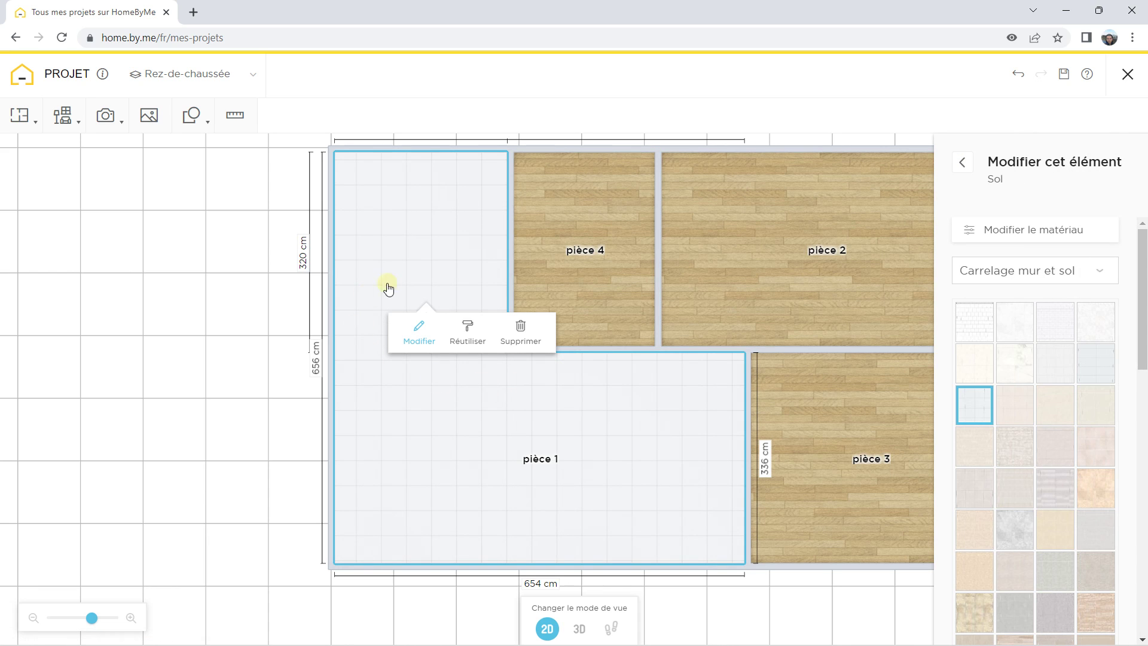
- View the plan in 3D, orbit around it to check the tiled floor of pièce 1, and return to the 2D view
left_click(579, 629)
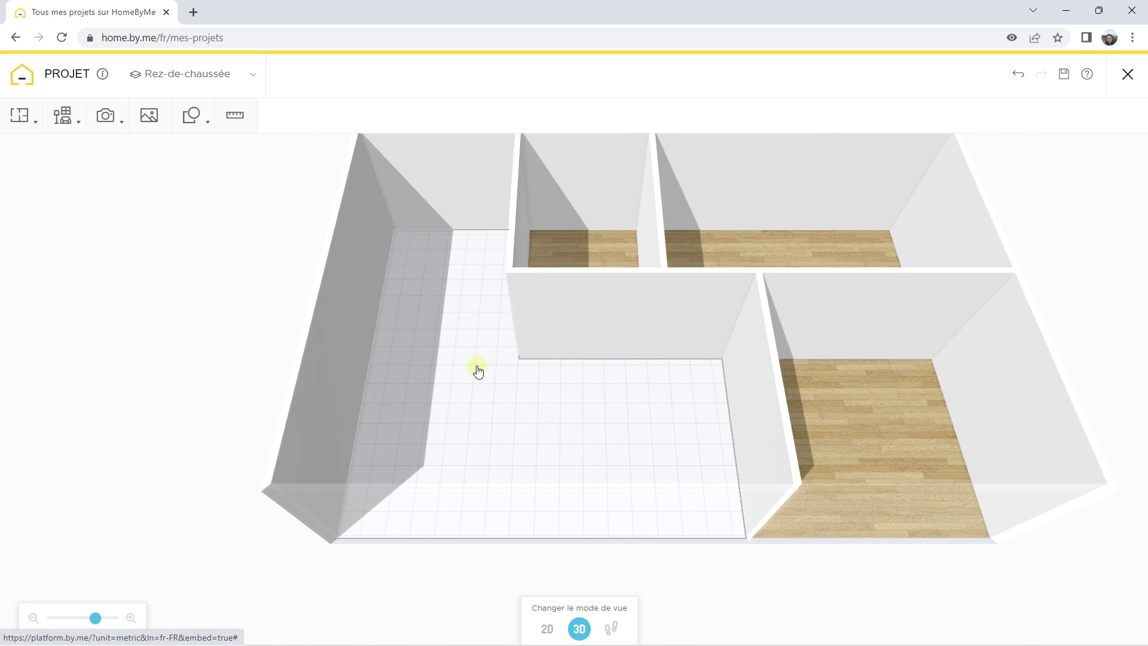
left_click_drag(465, 363, 392, 289)
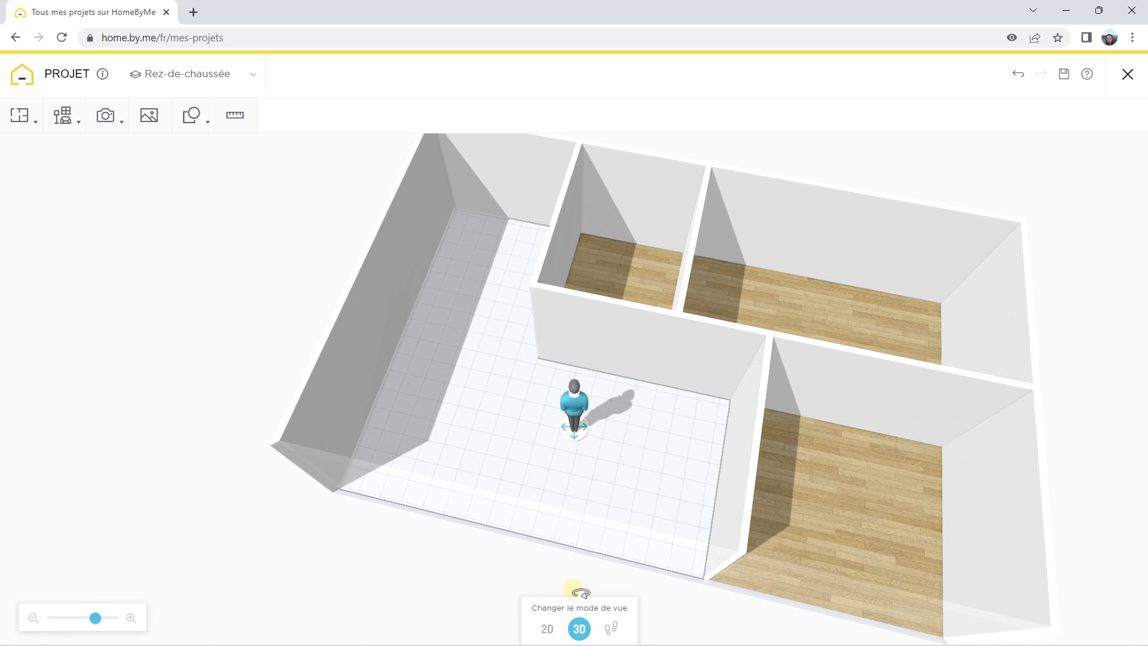
left_click(545, 625)
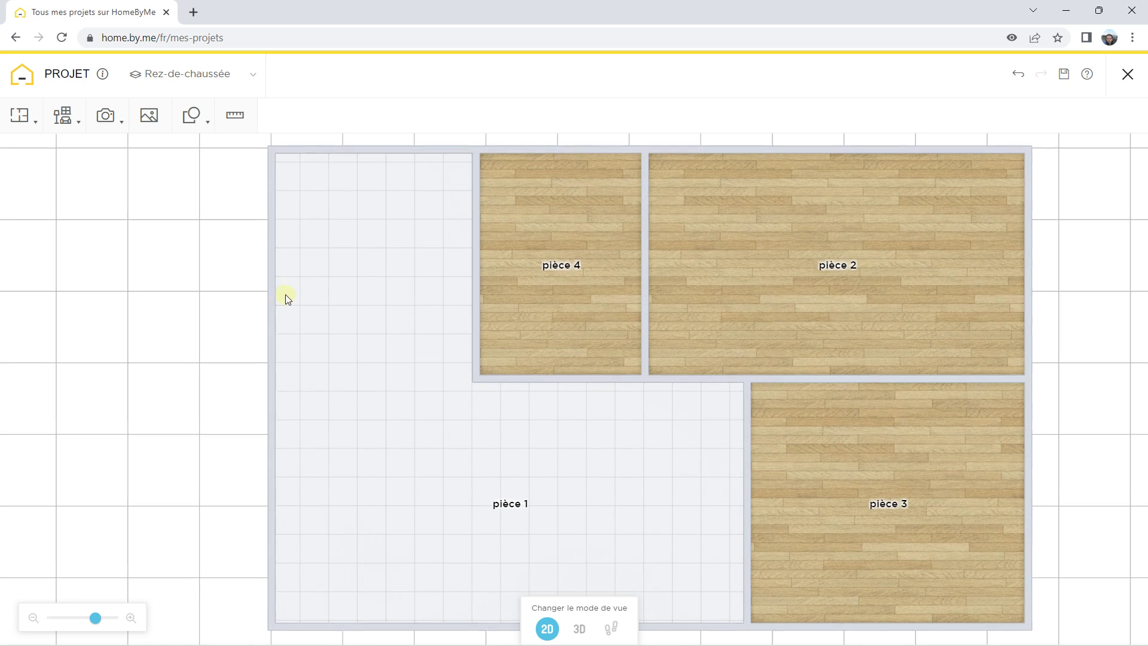
- Examine the thickness and height settings of the long outer wall of pièce 1 in the 2D plan
left_click(299, 293)
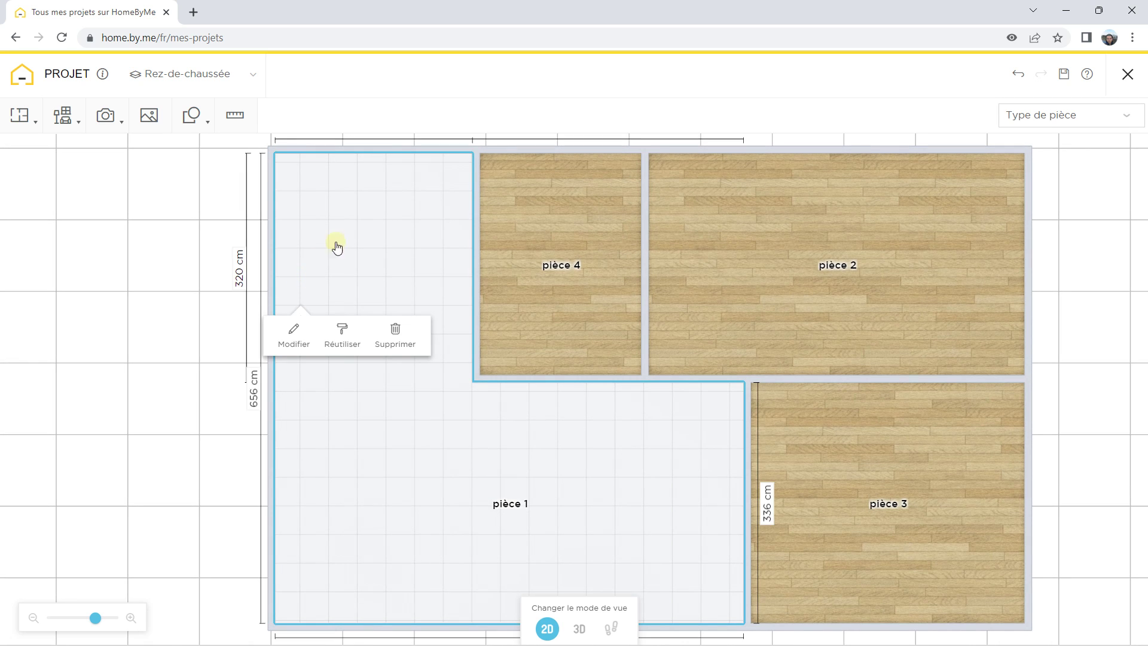
left_click(132, 269)
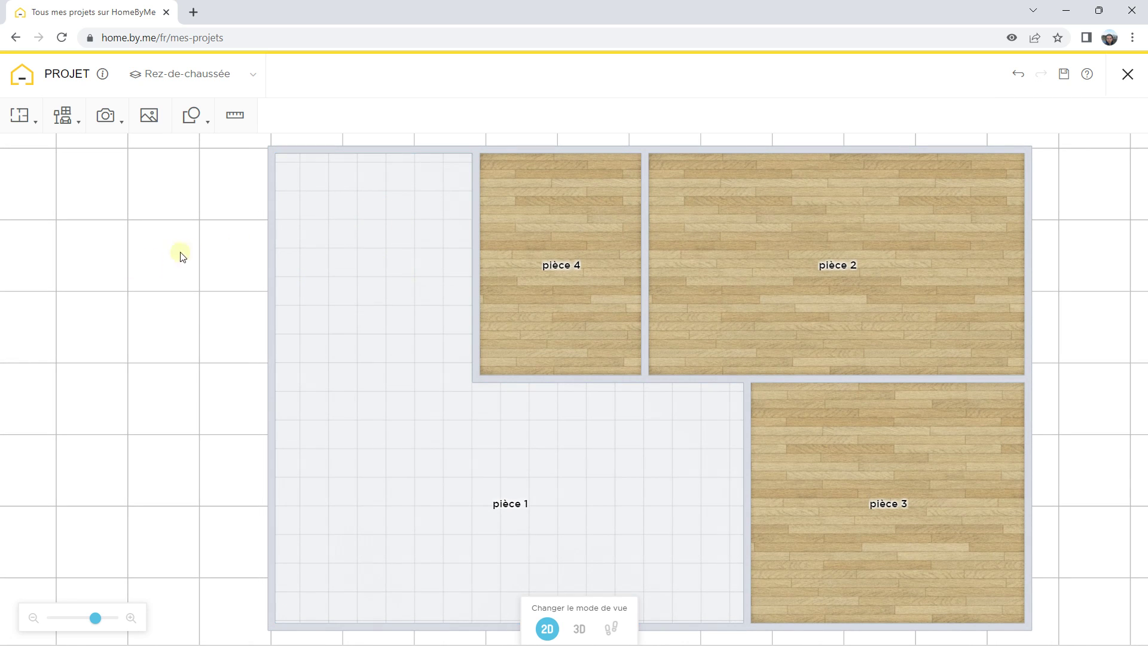
left_click(271, 228)
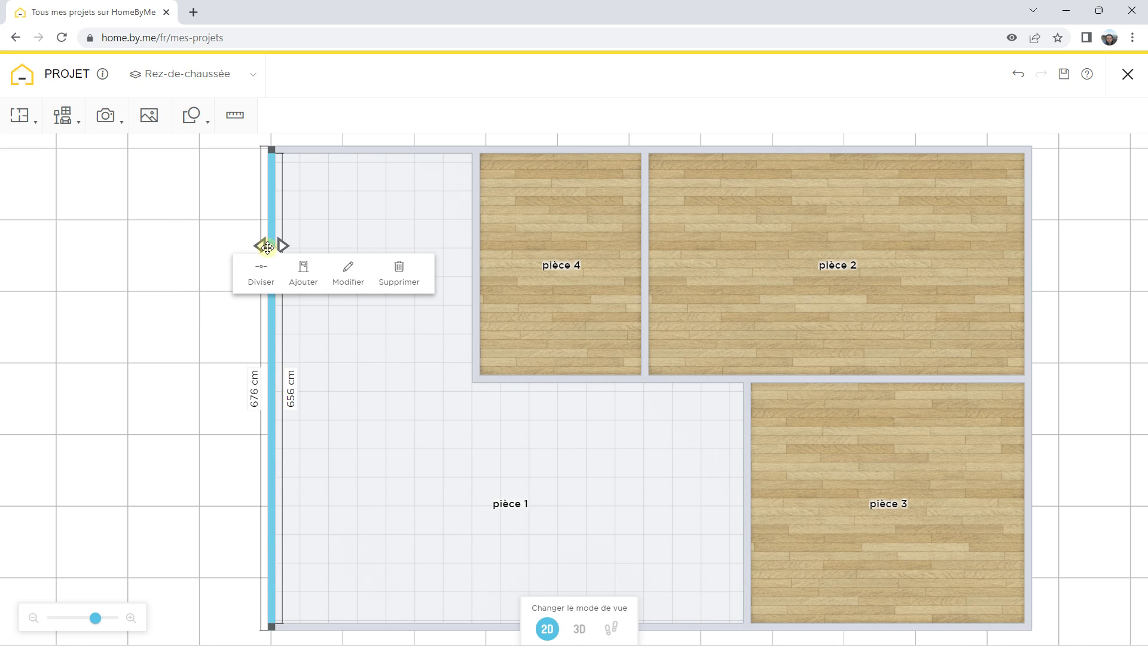
left_click(353, 275)
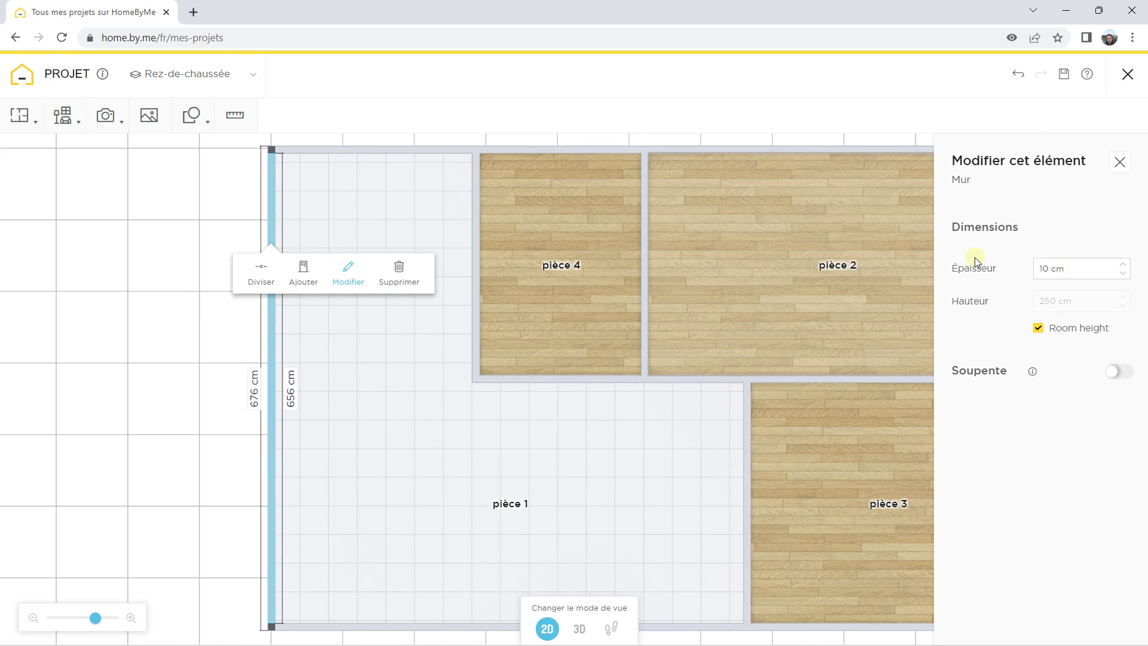
left_click(1119, 163)
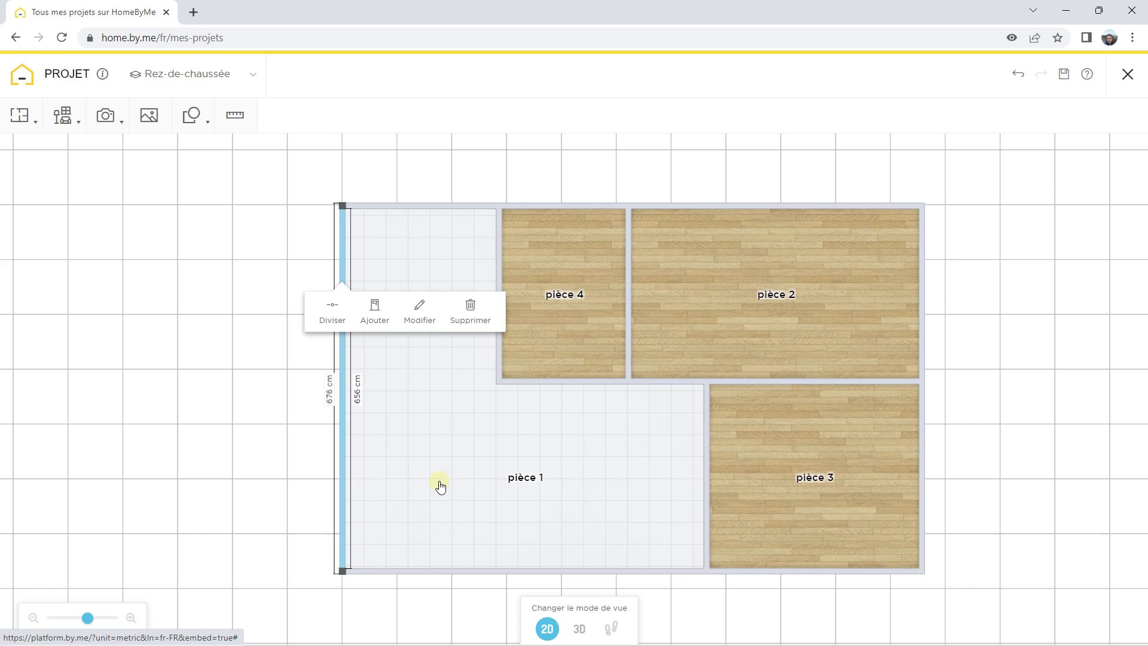
left_click(133, 364)
- Explore the plan in 3D from several angles, moving the avatar into other rooms to examine the walls and floors
left_click(579, 629)
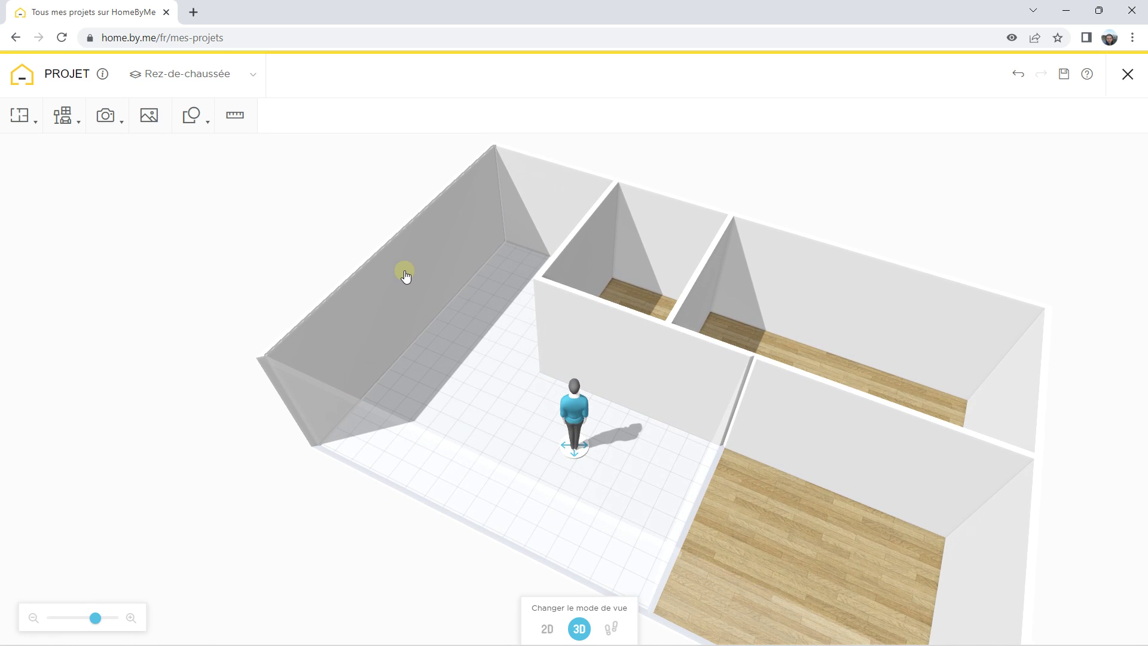
left_click(405, 275)
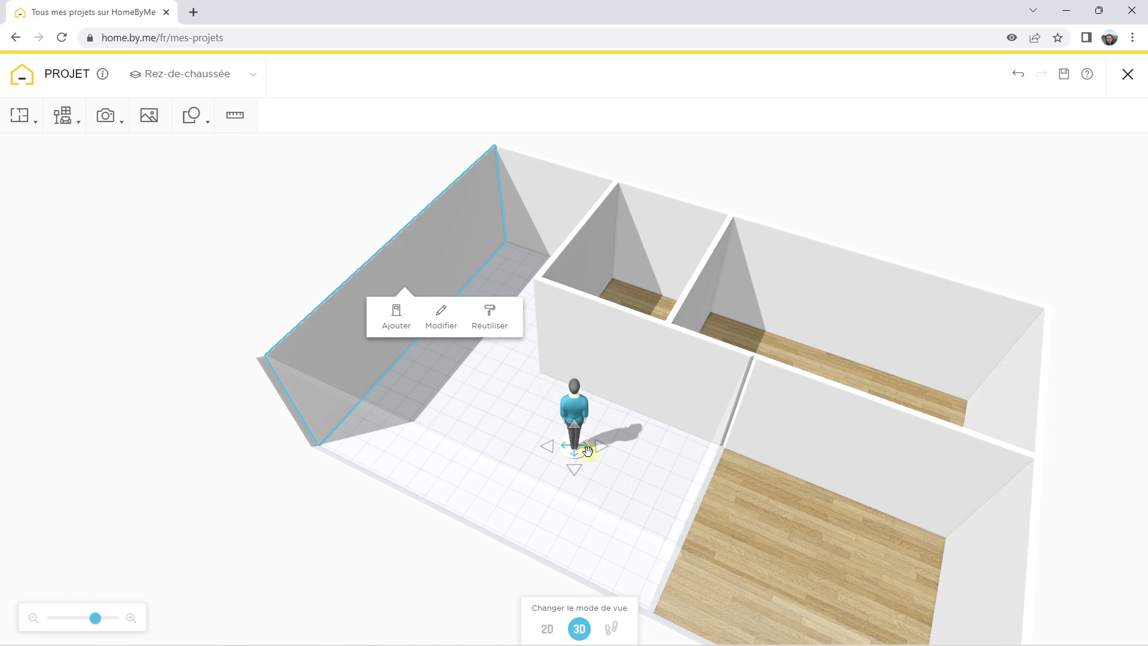
left_click(606, 444)
left_click_drag(731, 524, 448, 299)
scroll(411, 246, "up", 2)
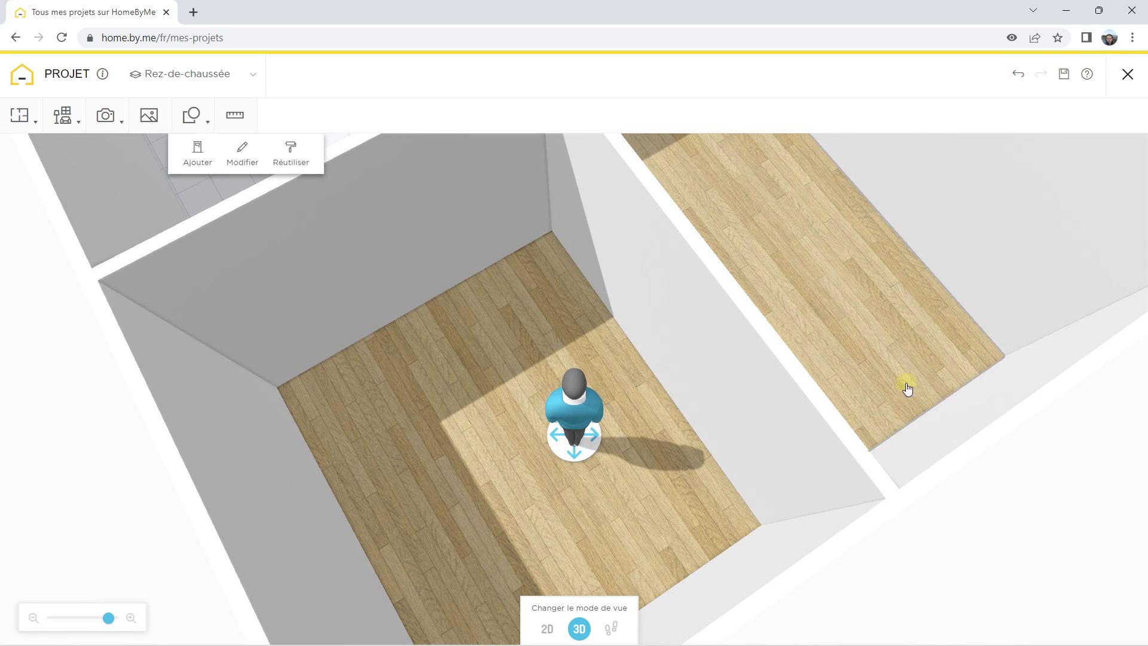
left_click(1003, 500)
left_click_drag(441, 375, 108, 238)
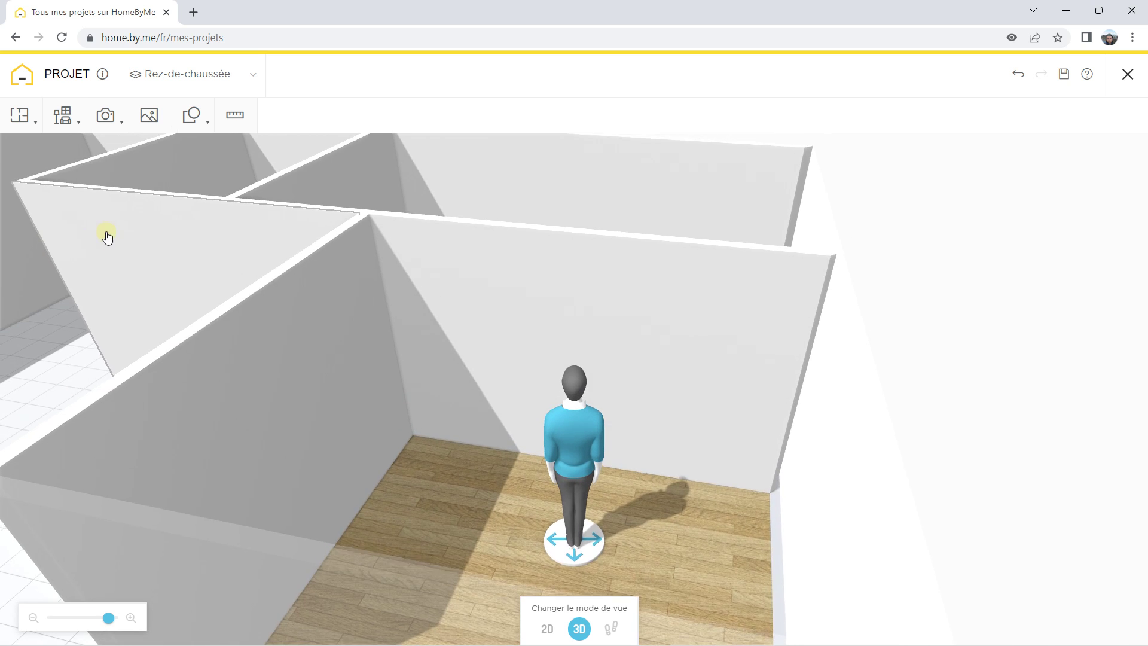
scroll(110, 233, "down", 5)
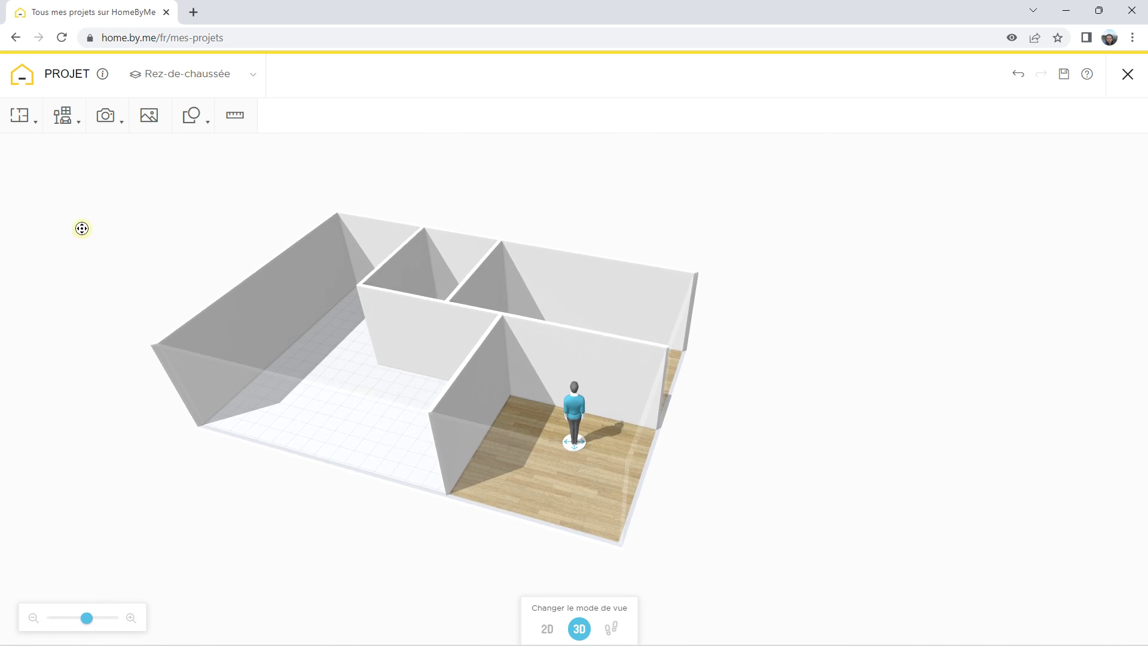
scroll(92, 205, "up", 3)
left_click_drag(92, 205, 187, 201)
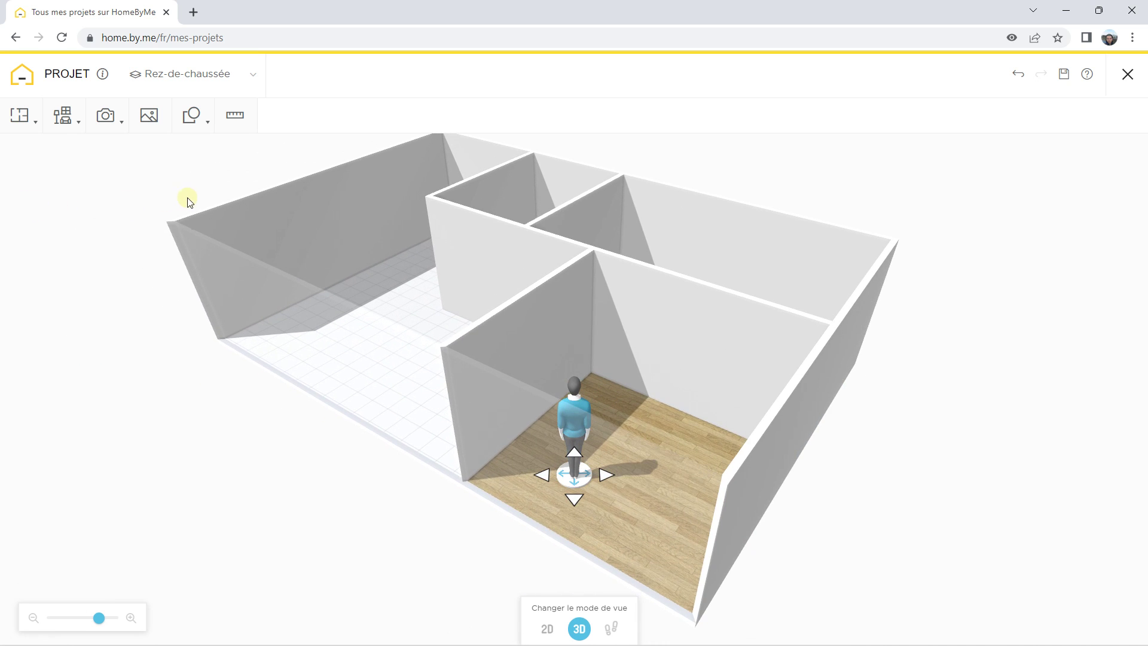
scroll(149, 183, "up", 1)
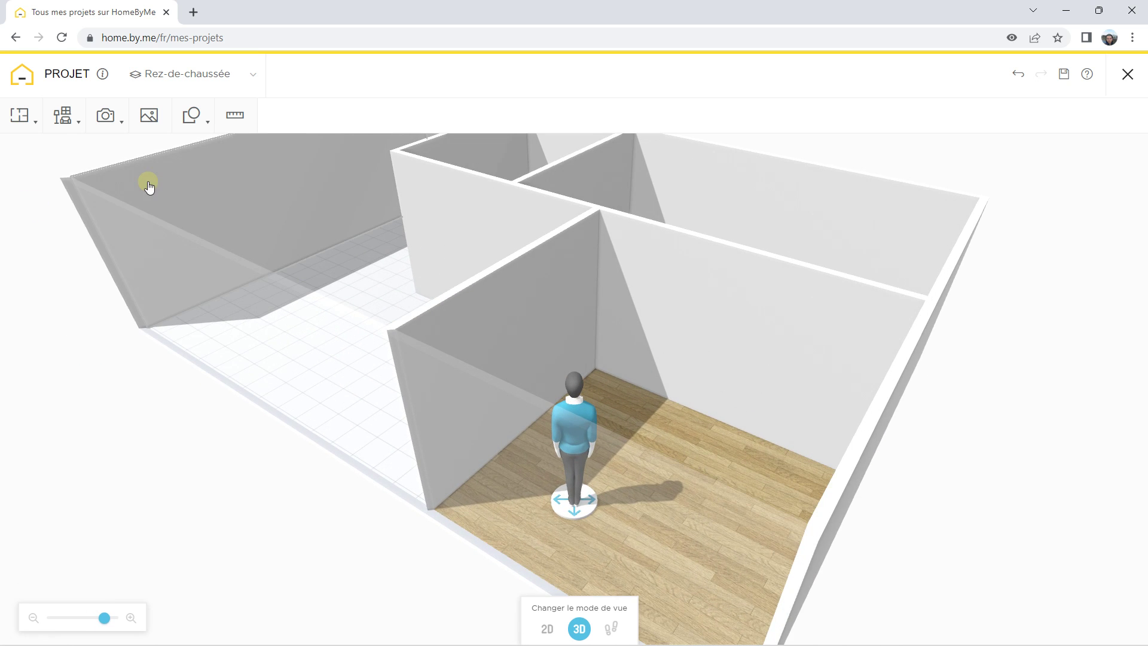
left_click_drag(207, 197, 202, 154)
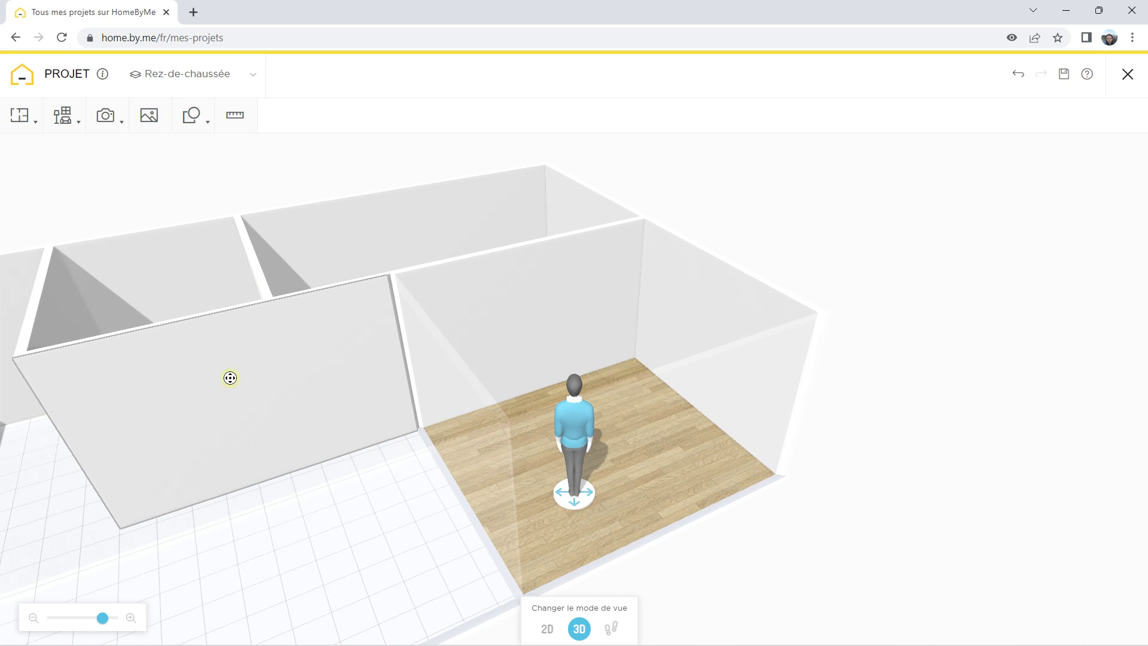
- Edit the covering of the inner wall of pièce 1 in 3D, trying the Artistic Tile Doge White mosaic and replacing it with Azul Cielo
left_click(216, 363)
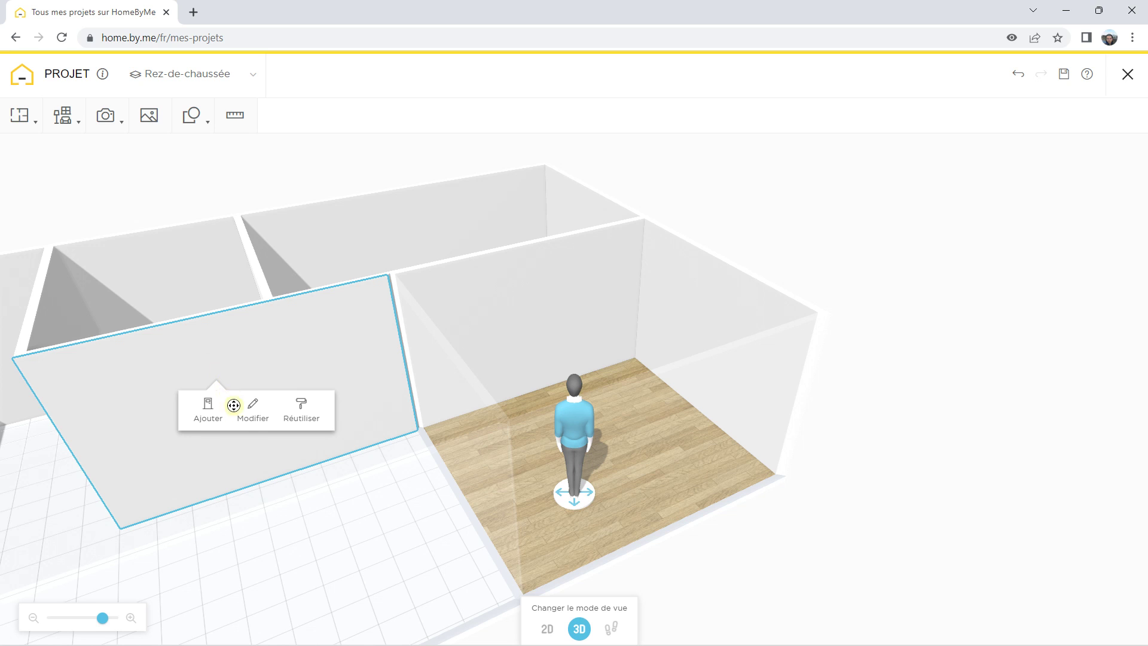
left_click(255, 413)
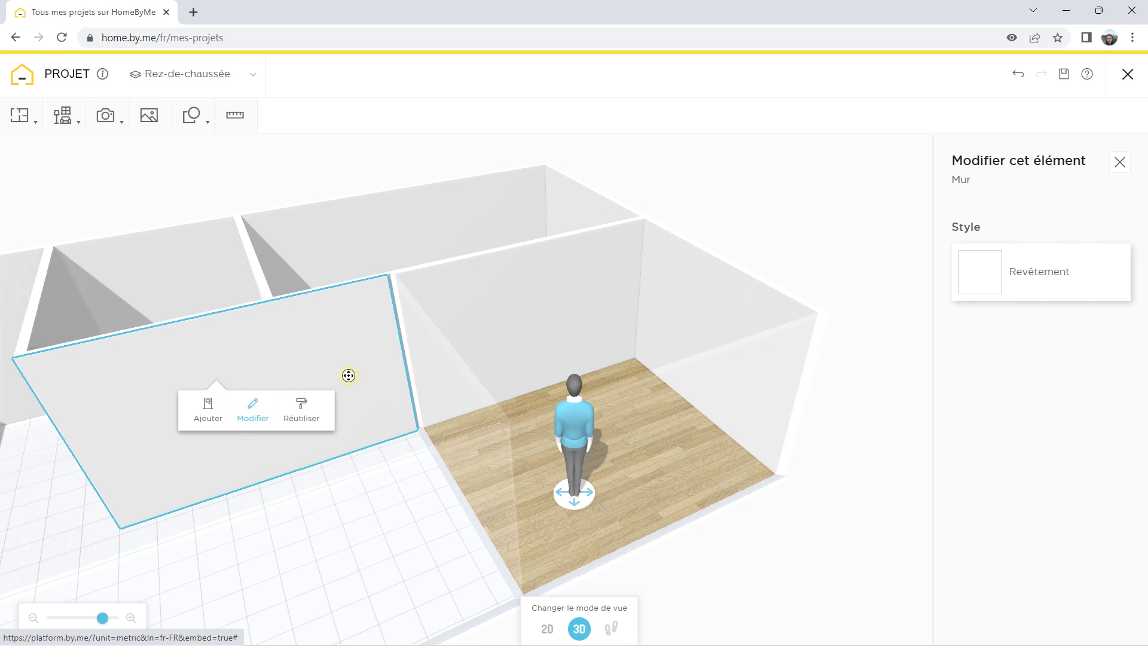
left_click(976, 281)
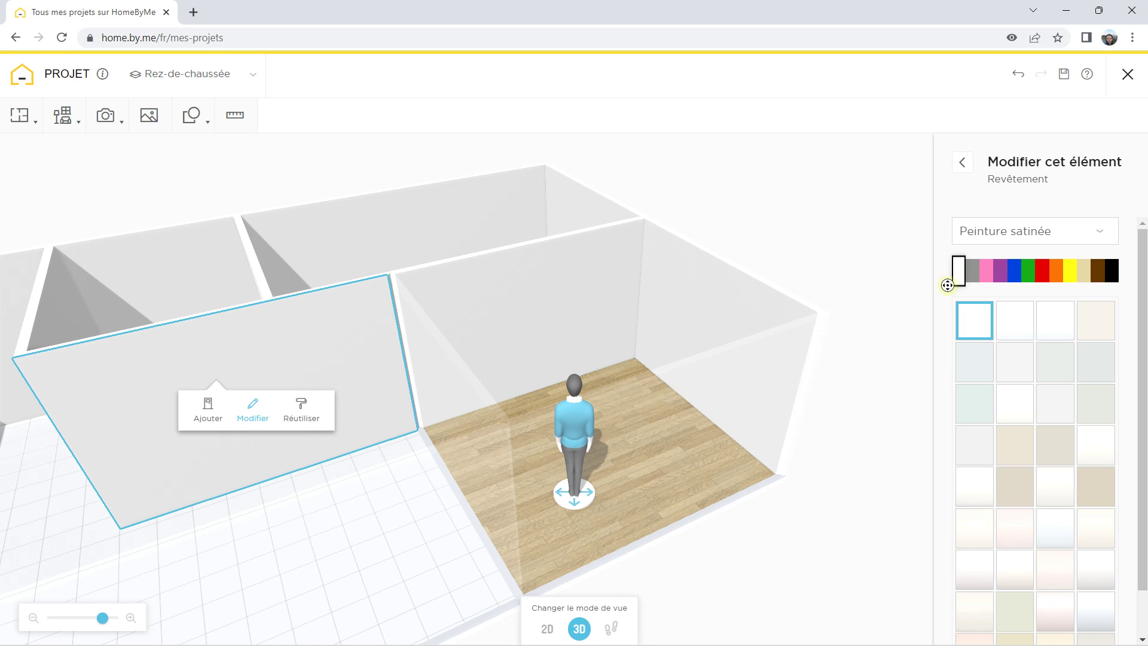
left_click(1003, 236)
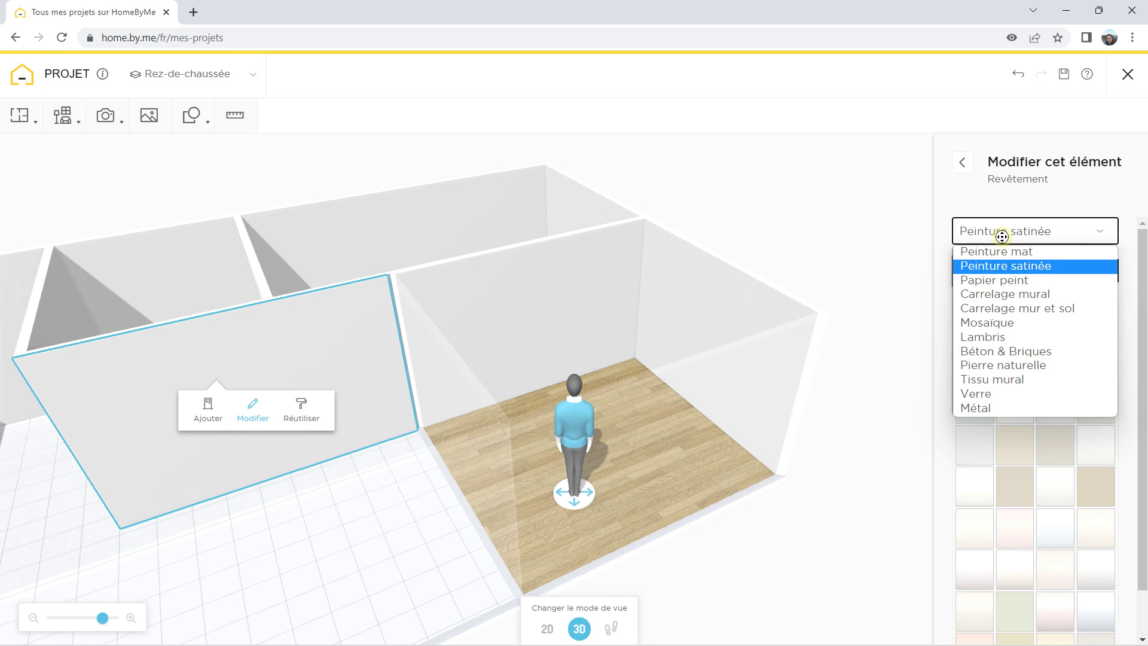
left_click(992, 321)
left_click(1015, 364)
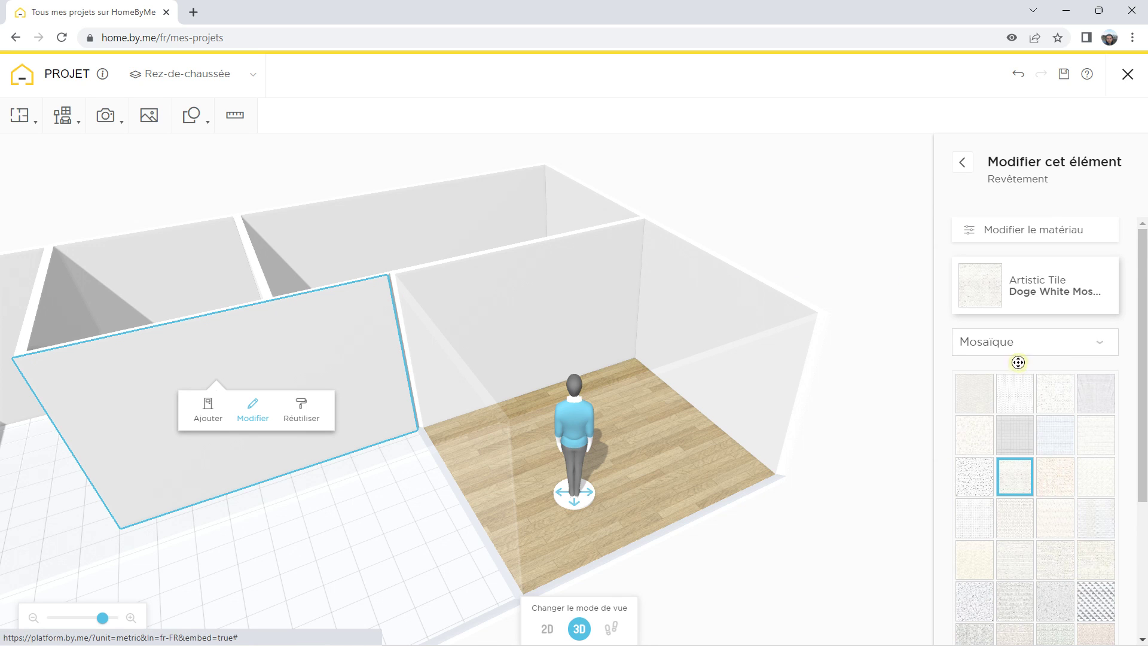
left_click(1046, 432)
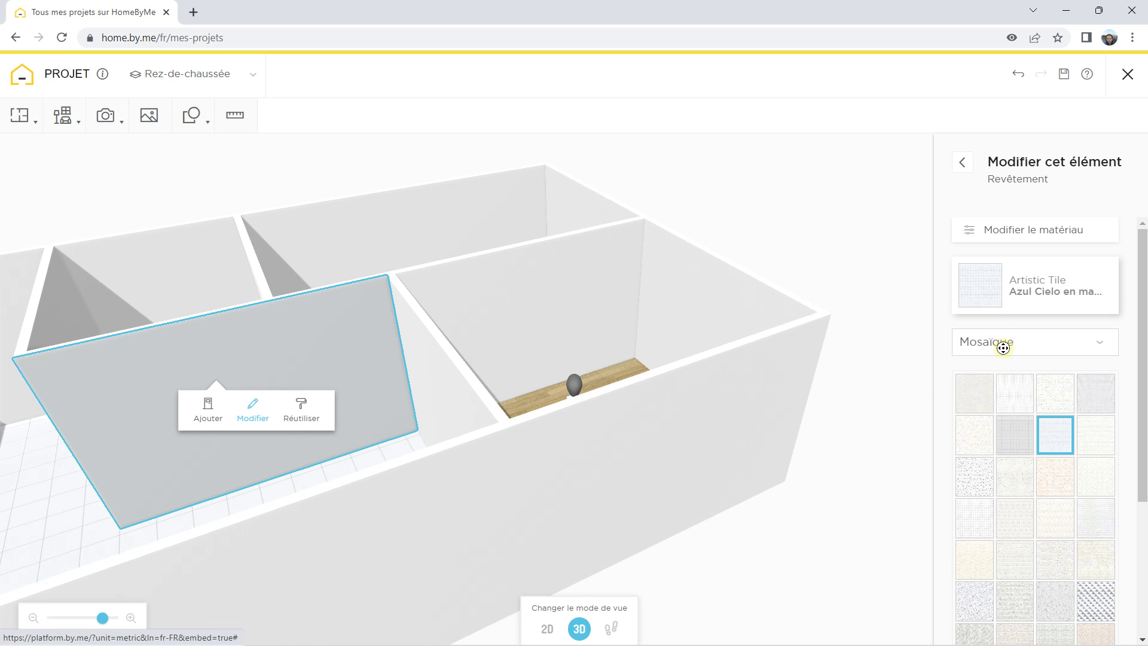
- Try the grey Tarkett Parquet finish from the Lambris category on the same wall, and settle on the honey-coloured wood planks
left_click(1004, 347)
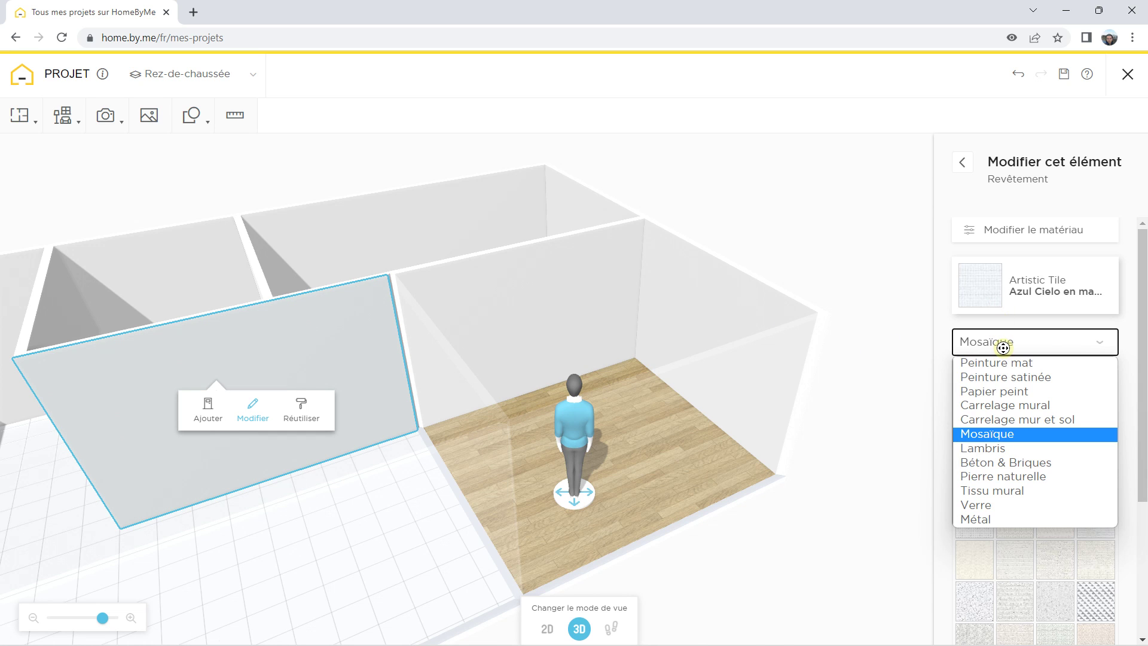
left_click(995, 448)
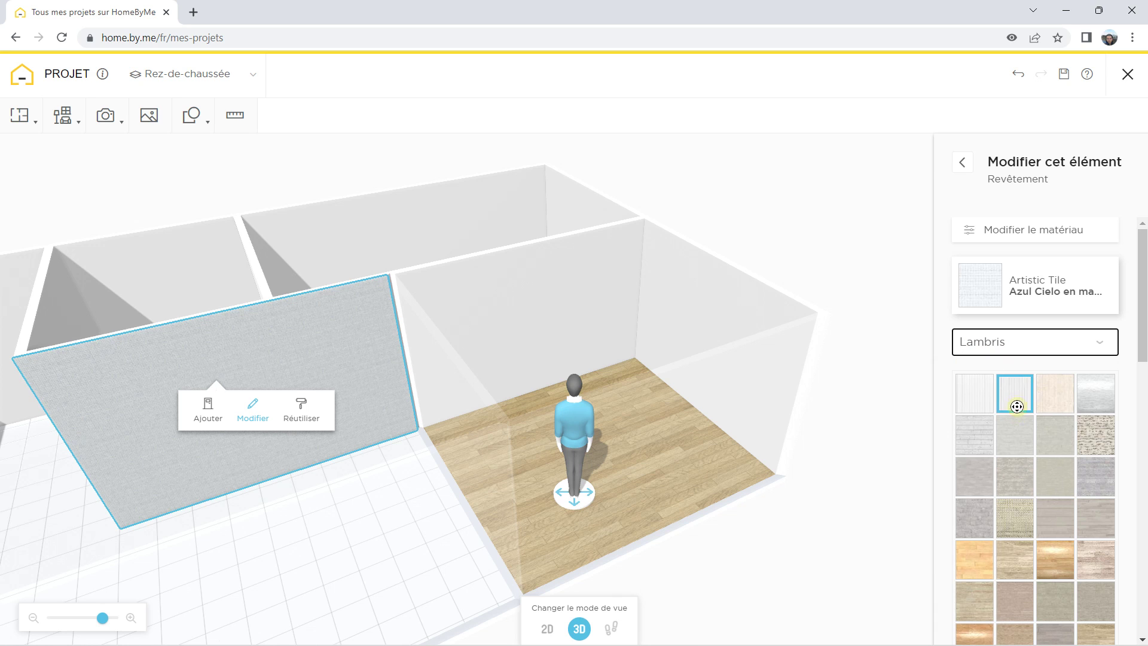
left_click(1010, 480)
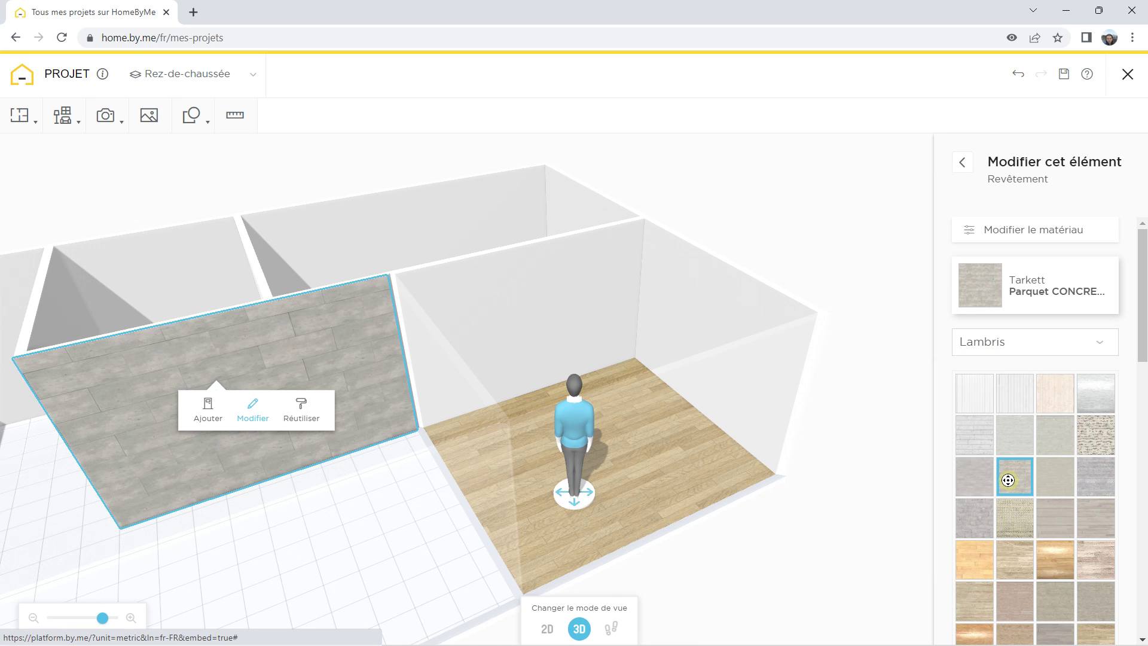
left_click(975, 517)
left_click(974, 562)
left_click(966, 496)
- Try the Pierre naturelle finishes on the inner wall of pièce 1, including the rough beige stone
left_click(996, 272)
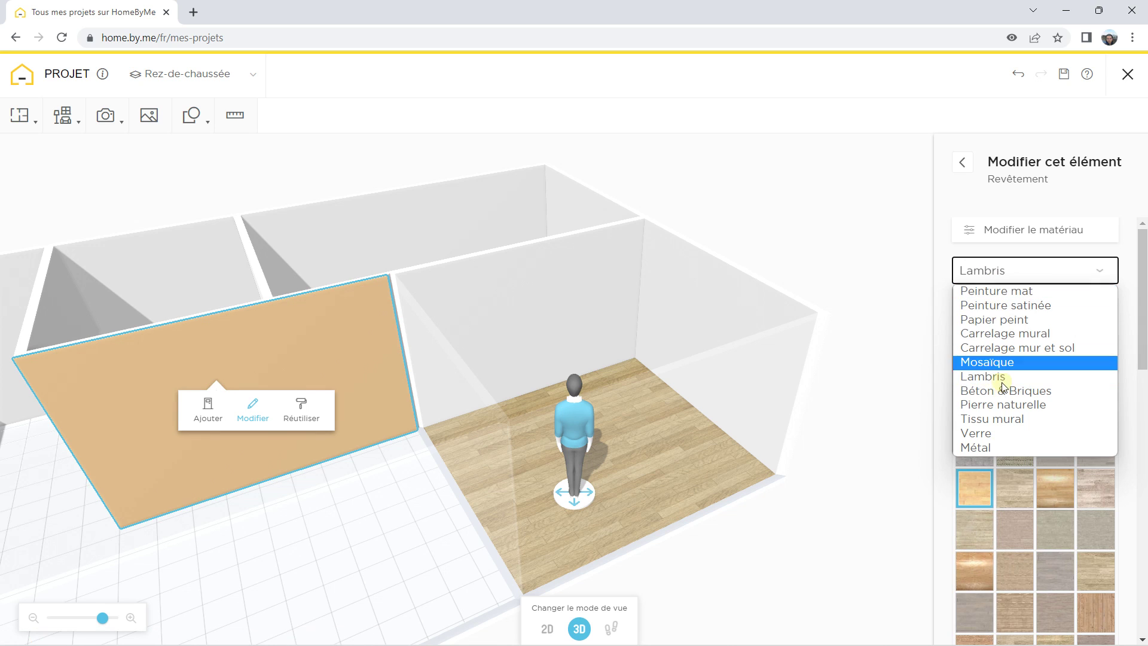
left_click(1003, 404)
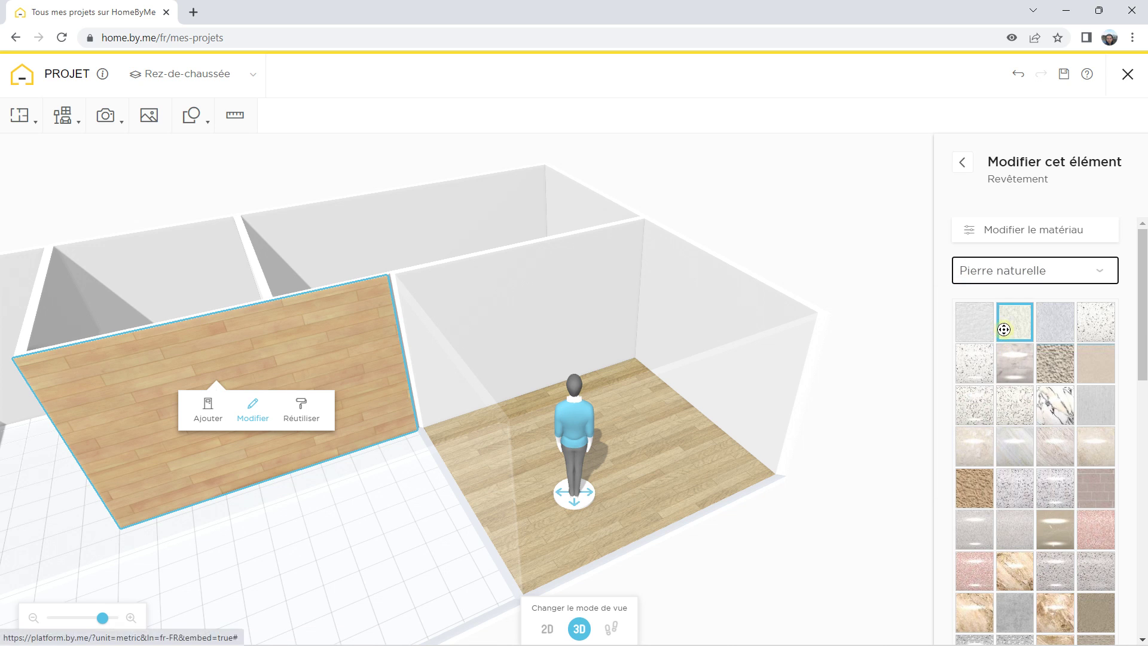
left_click(1015, 365)
left_click(1048, 368)
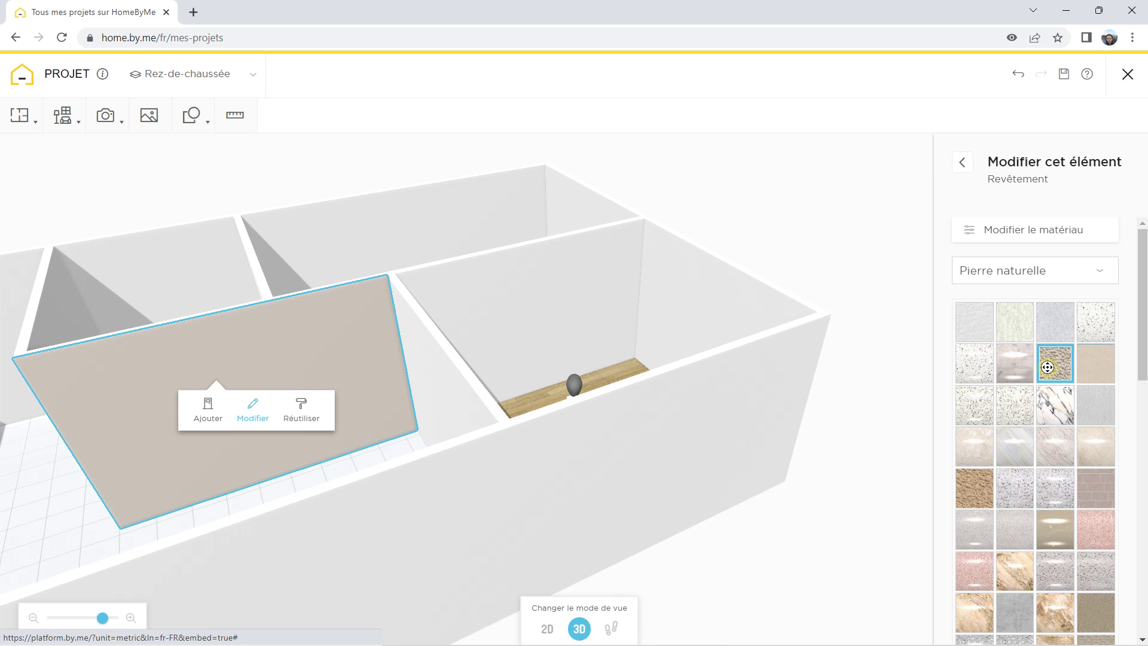
- Try Papier peint finishes on the same wall, including the Cole & Son Baudelaire and yellow Chatterton patterns
left_click(976, 273)
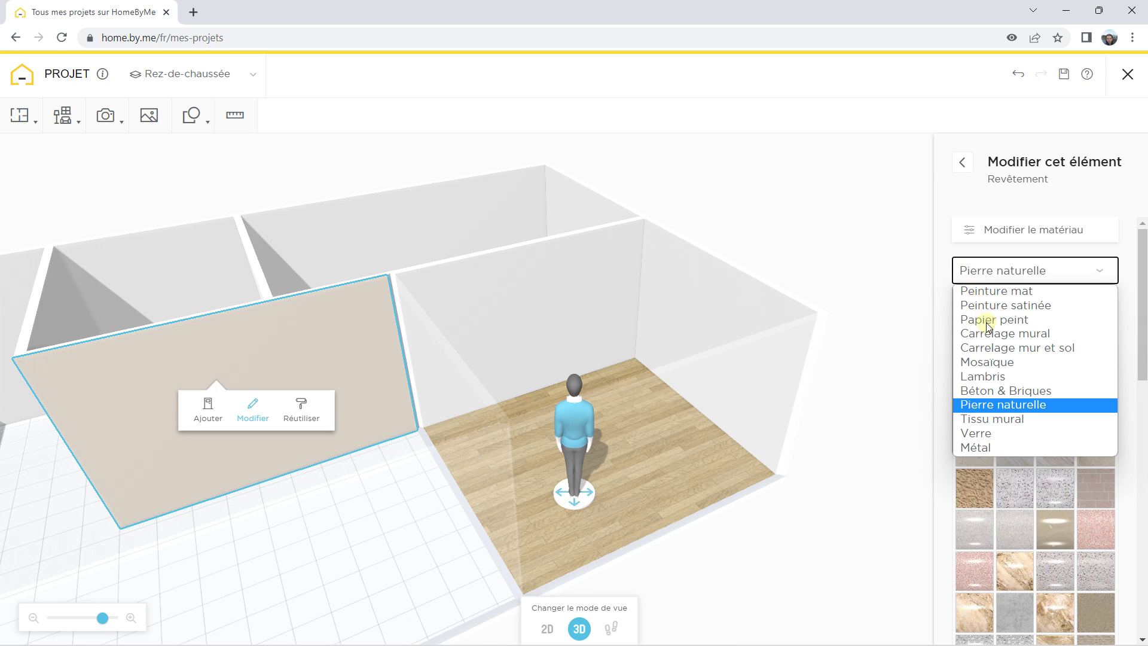
left_click(991, 320)
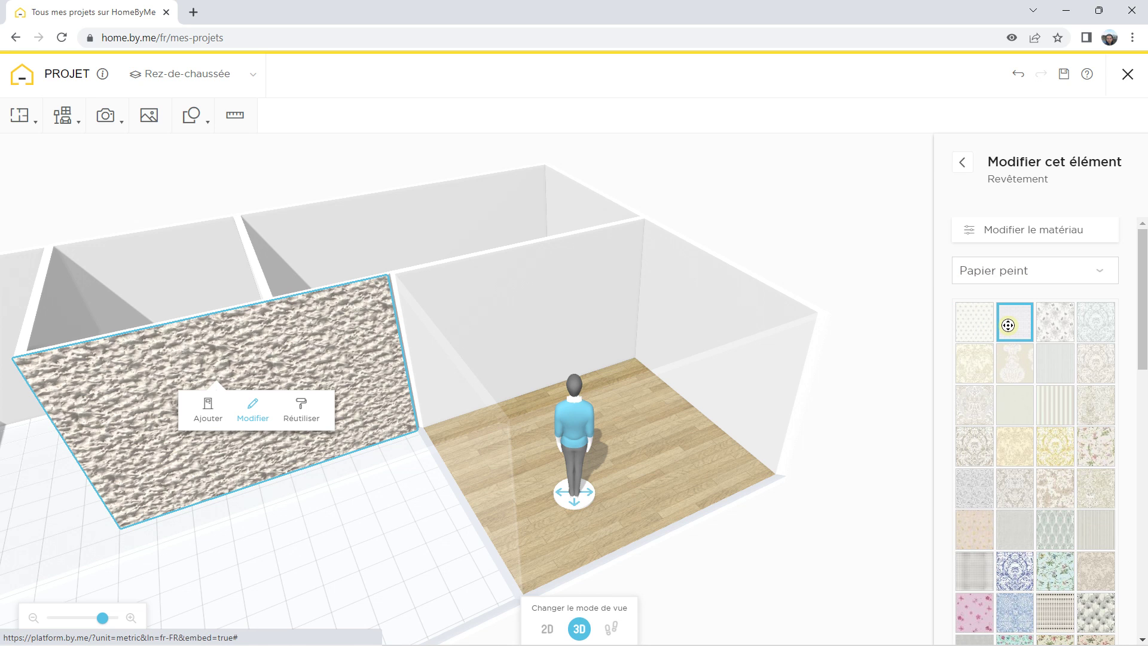
left_click(1006, 371)
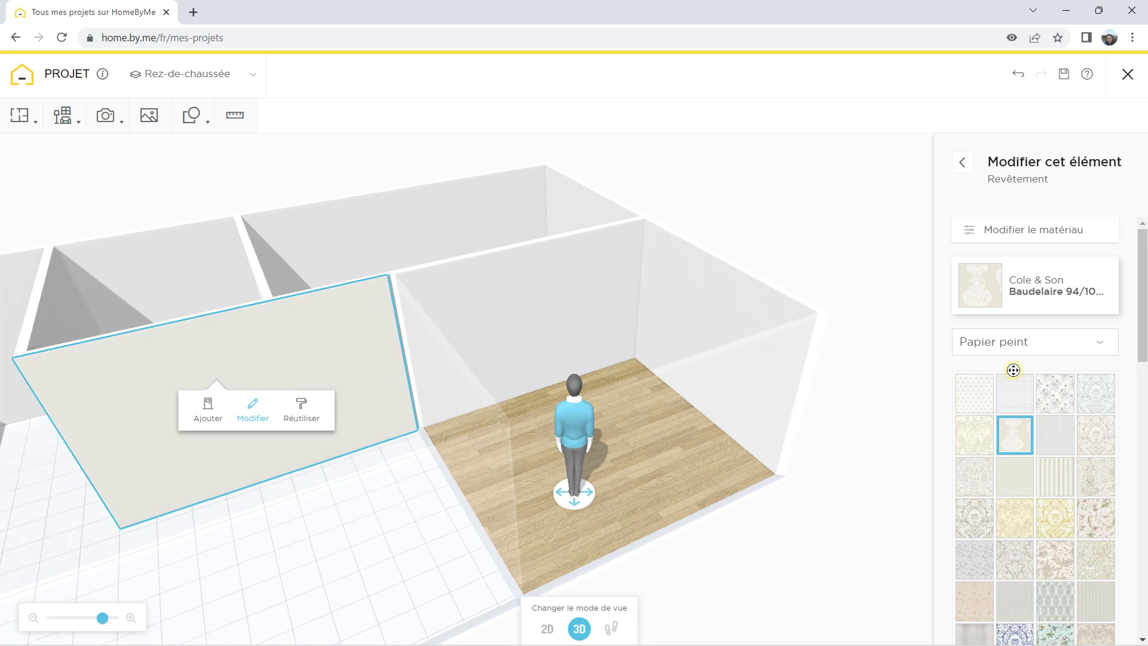
left_click(1019, 513)
left_click(1060, 516)
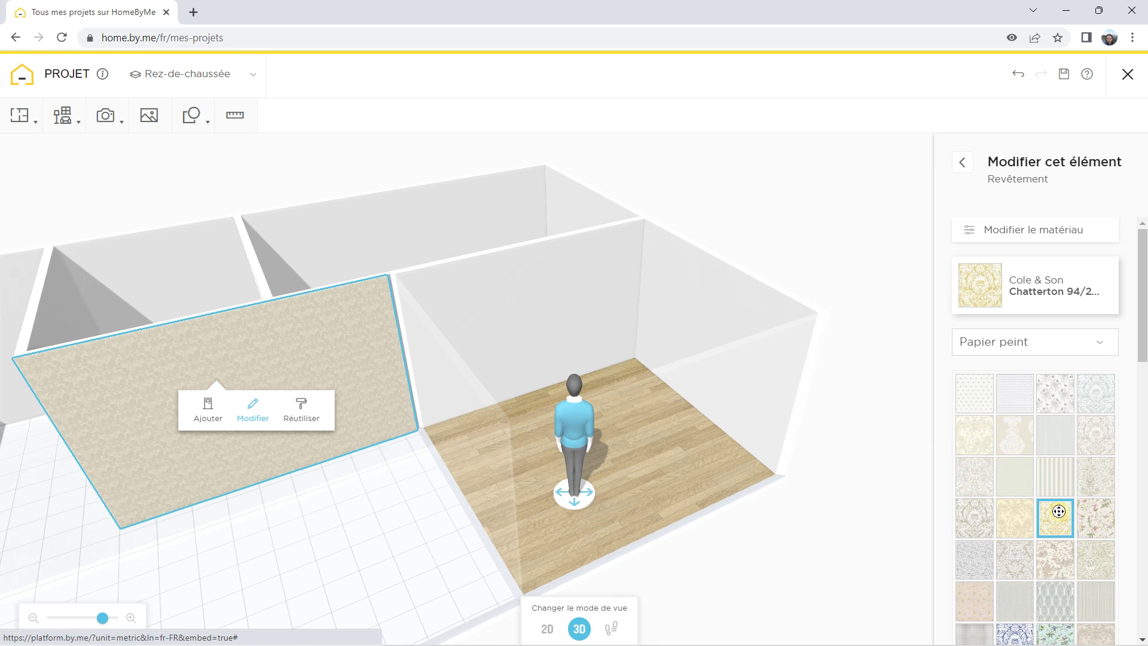
- Switch the wall's covering category to Peinture mat, checking Peinture satinée as well
left_click(1006, 343)
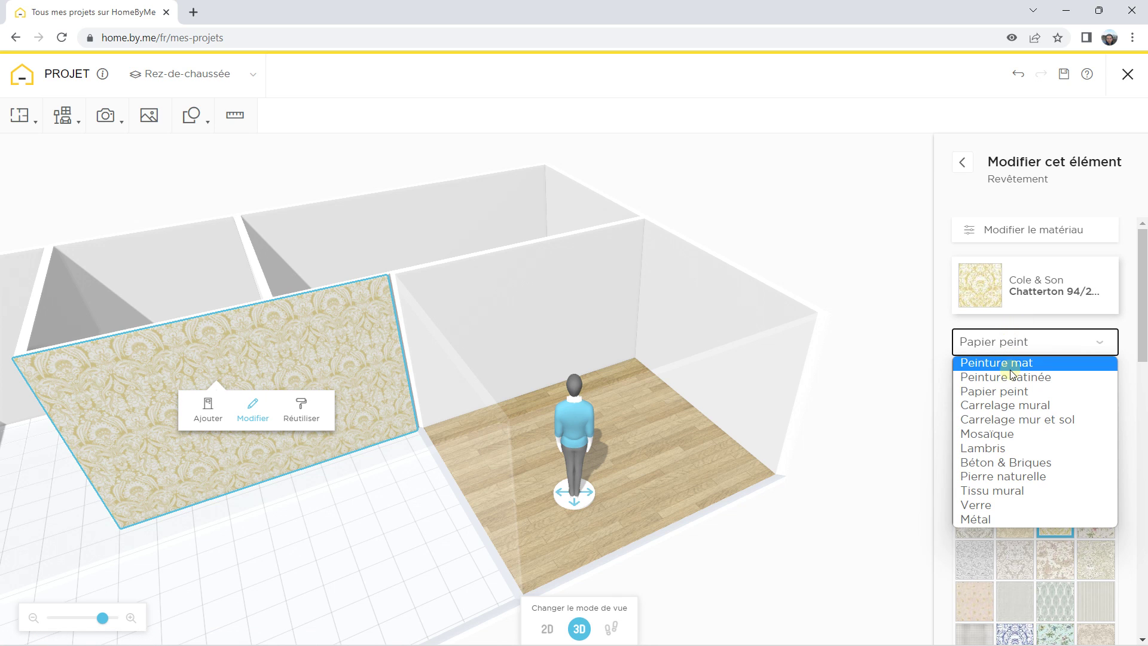
left_click(1010, 368)
left_click(1010, 340)
left_click(1008, 377)
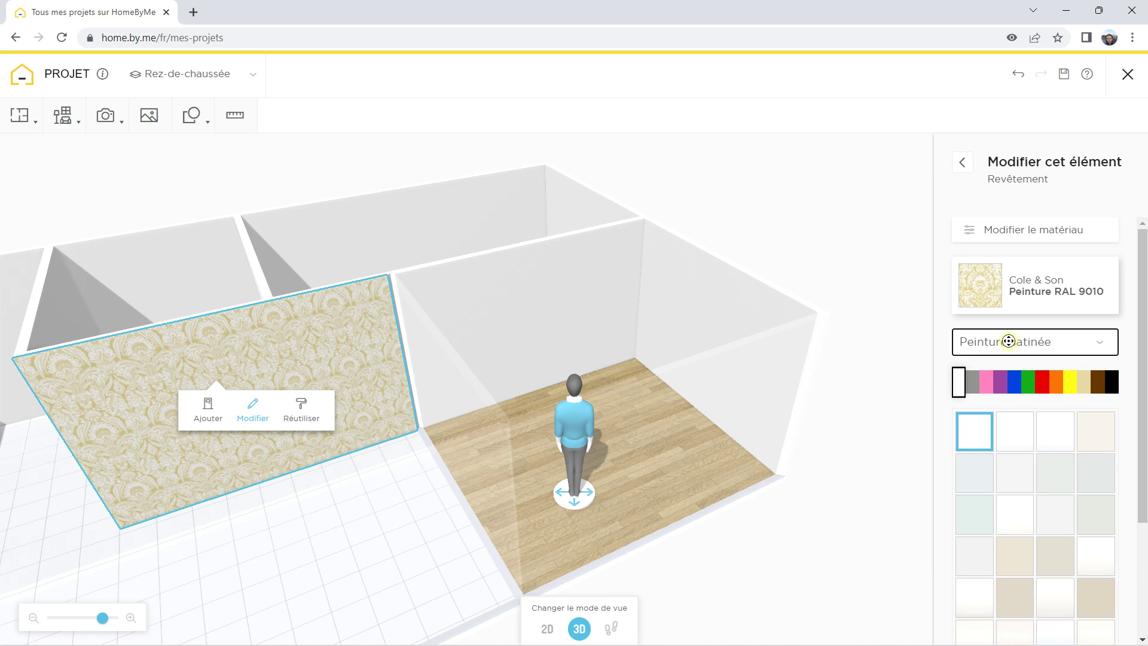
left_click(1009, 341)
left_click(1009, 368)
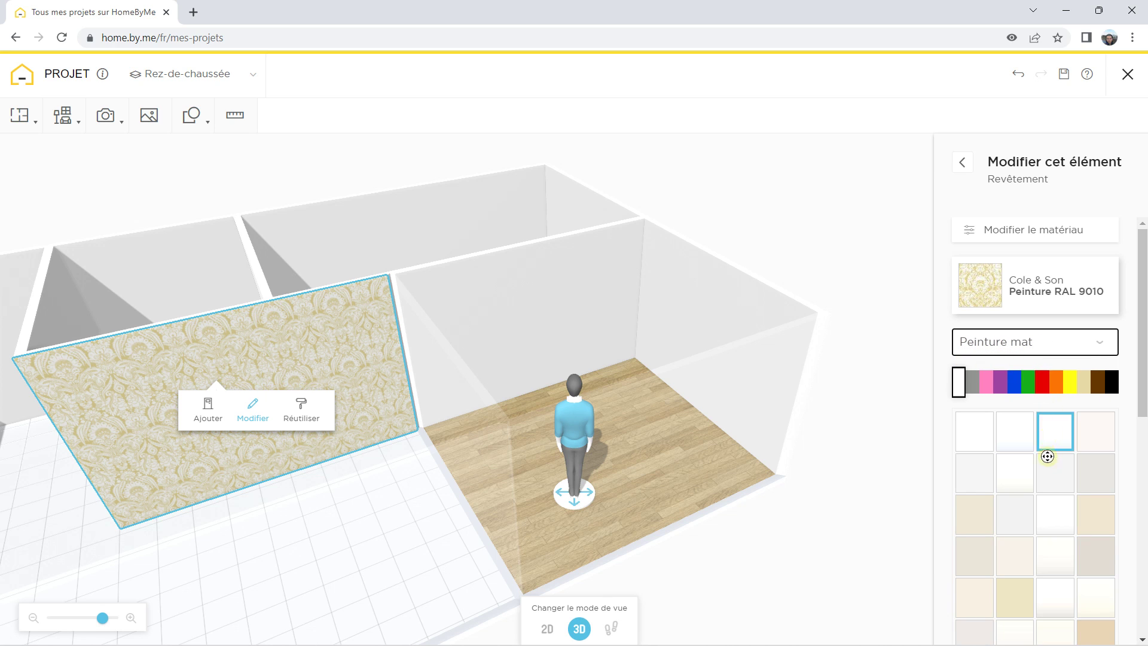
- Paint the wall with Ripolin BLANC MERIBEL and replace it with BLEU PATAGONIE from the blue shades
scroll(1048, 456, "down", 2)
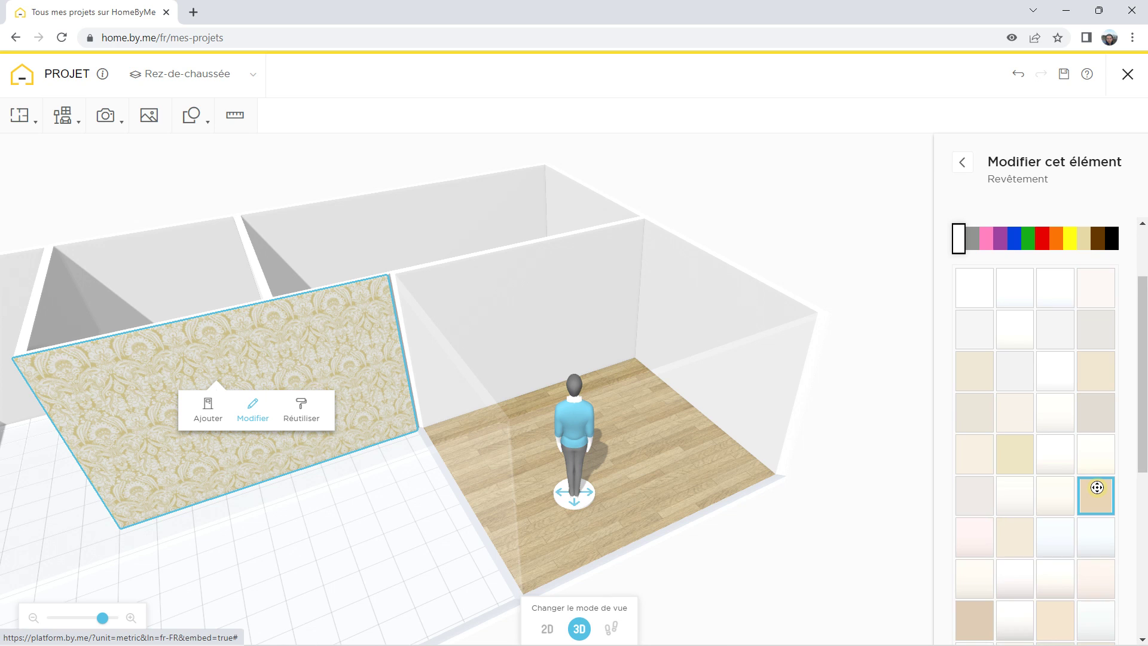
left_click(1095, 479)
scroll(1087, 377, "down", 3)
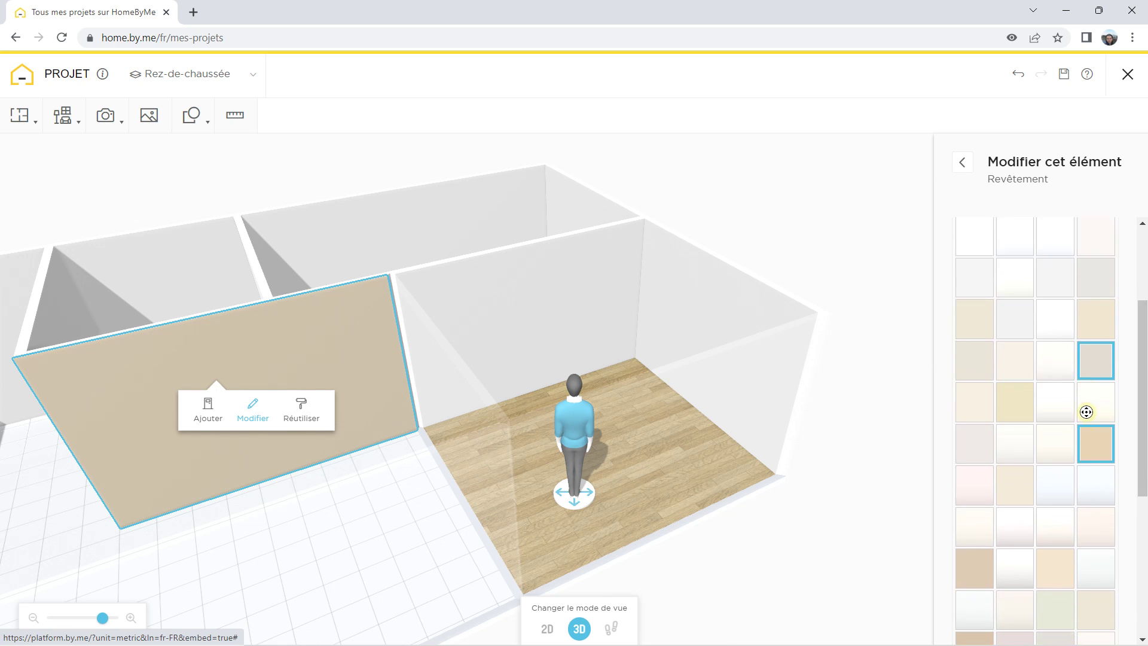
scroll(1086, 405, "up", 5)
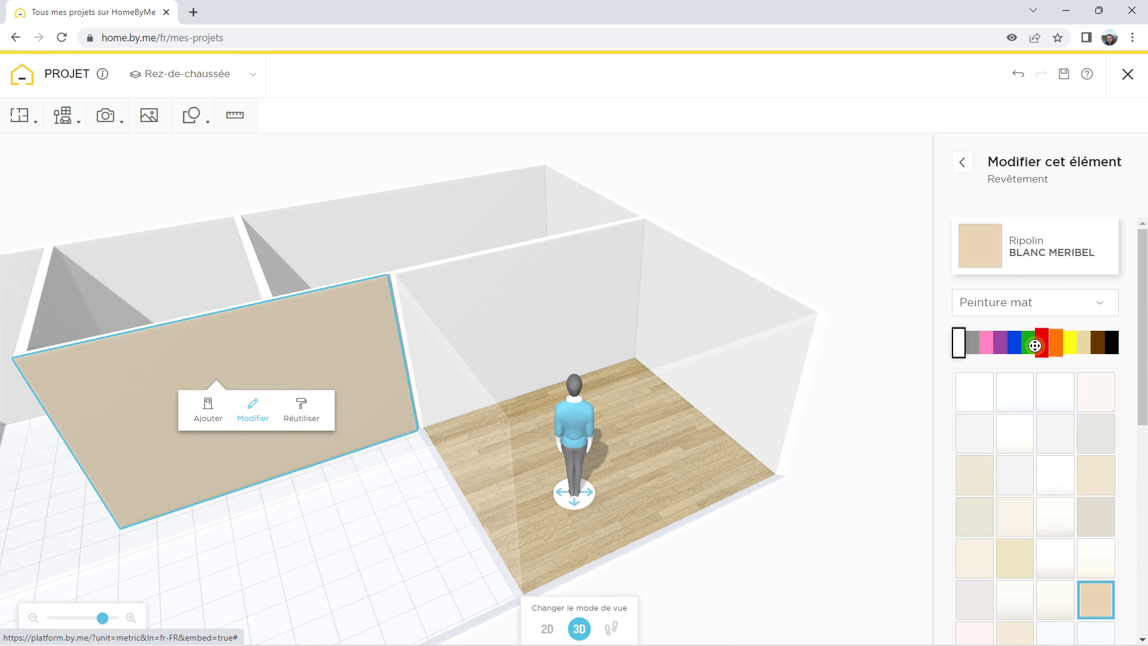
left_click(1016, 342)
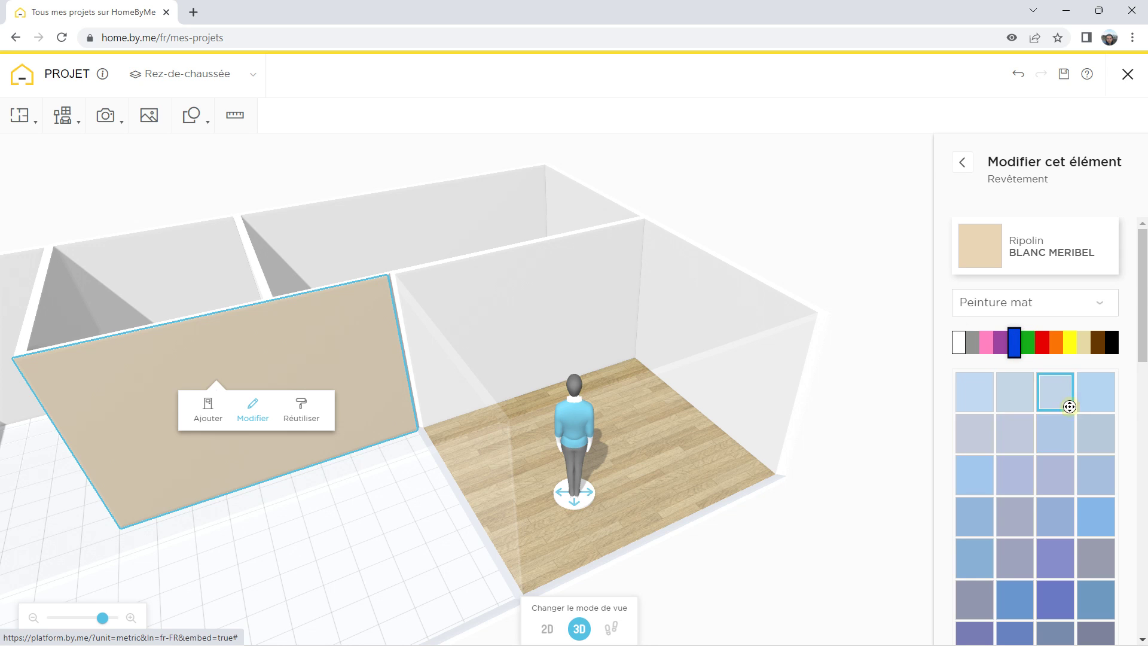
left_click(1096, 392)
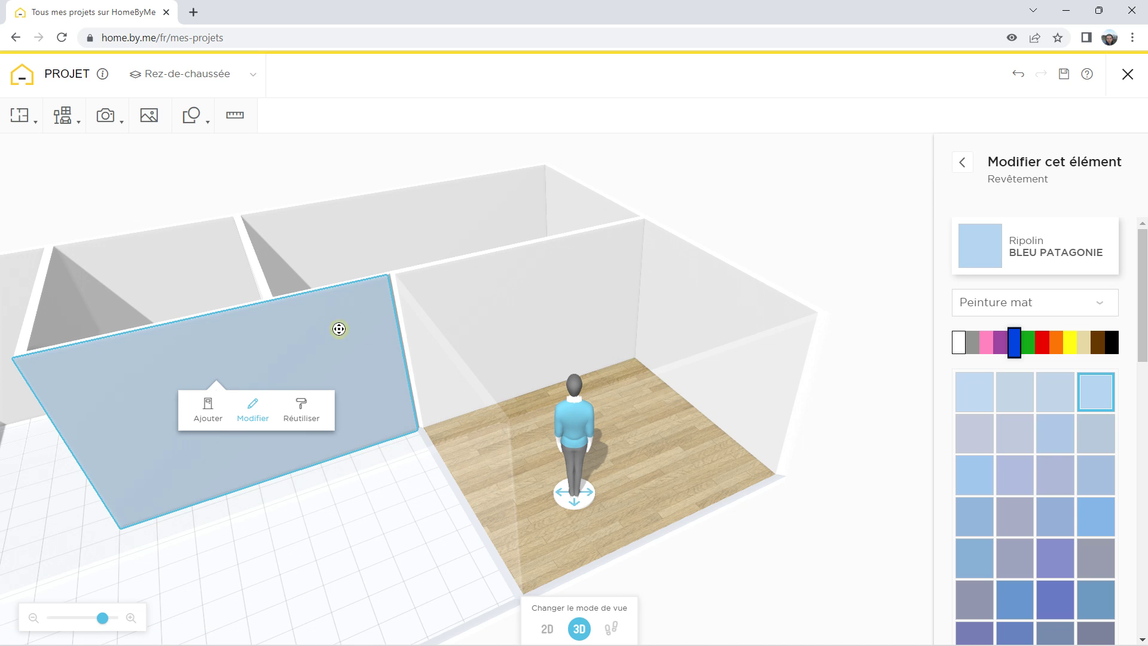
left_click(831, 201)
left_click_drag(254, 361, 222, 253)
left_click(222, 252)
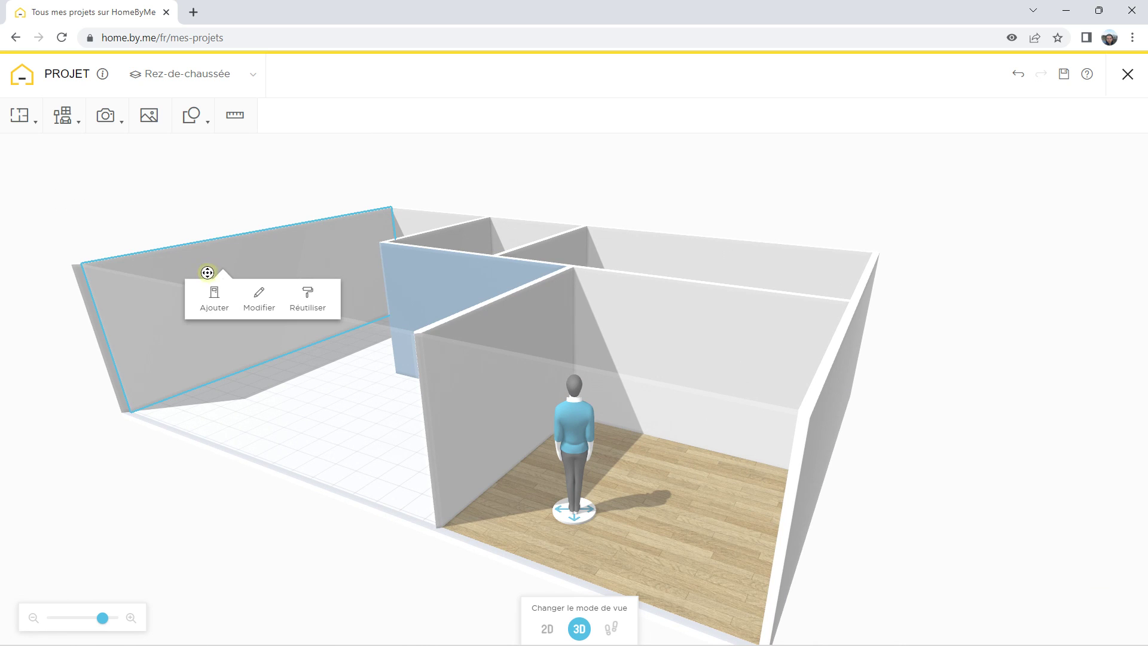
left_click(256, 297)
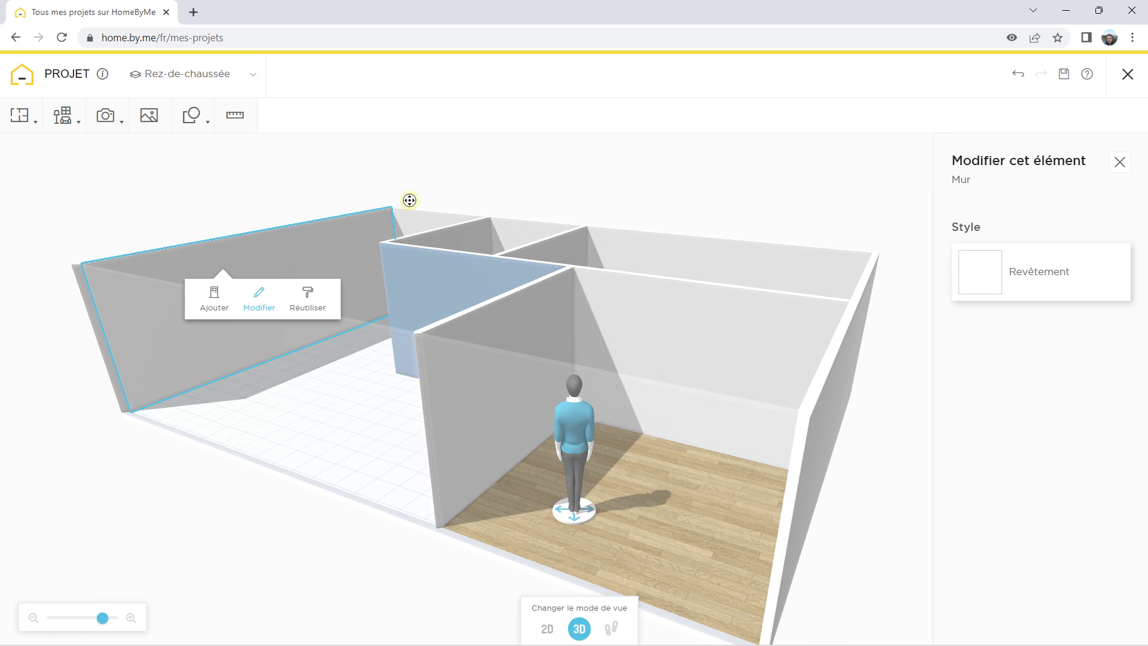
left_click_drag(400, 289, 574, 293)
left_click(1121, 162)
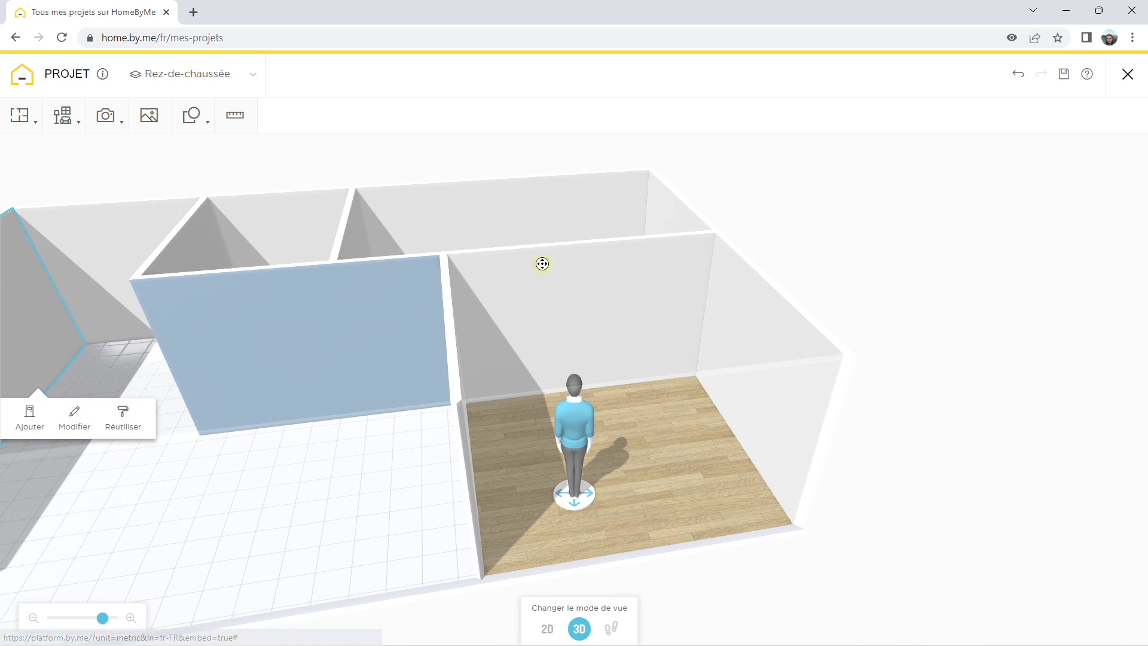
- Reuse the BLEU PATAGONIE paint of the inner wall on the adjoining long and short outer walls of pièce 1
left_click(306, 324)
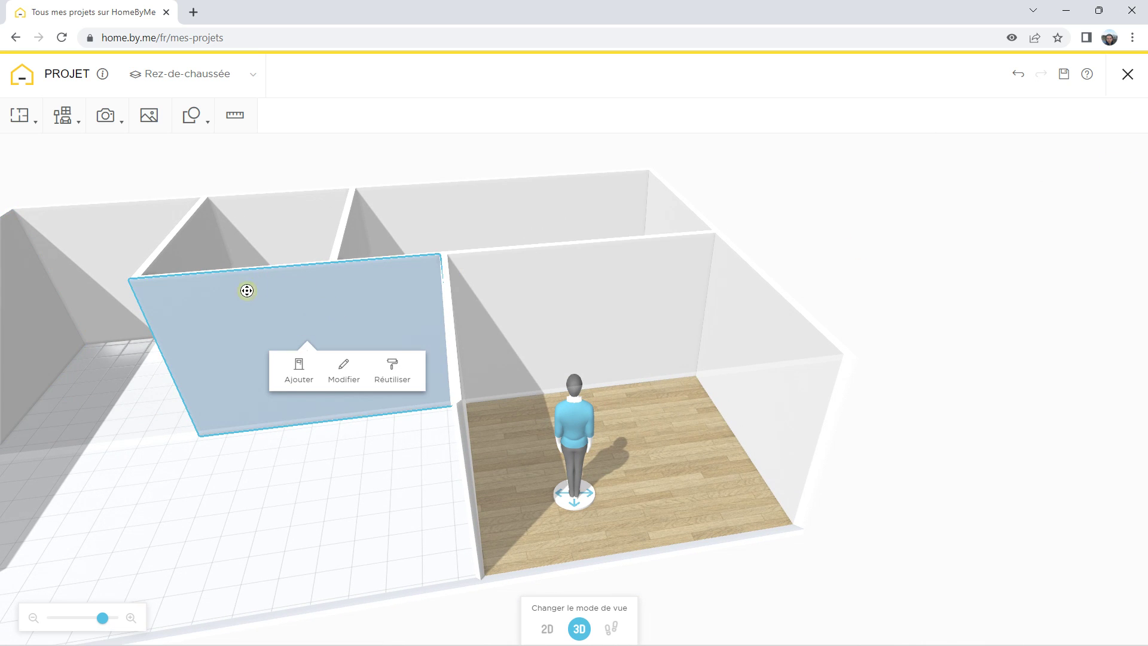
left_click(384, 371)
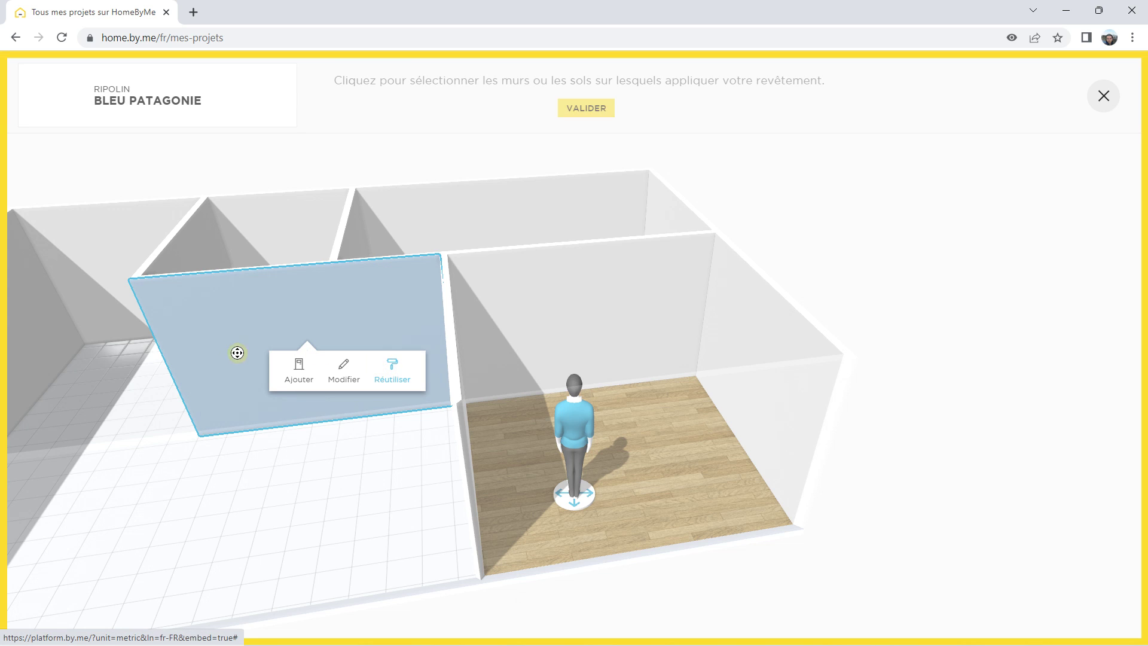
left_click_drag(205, 353, 179, 353)
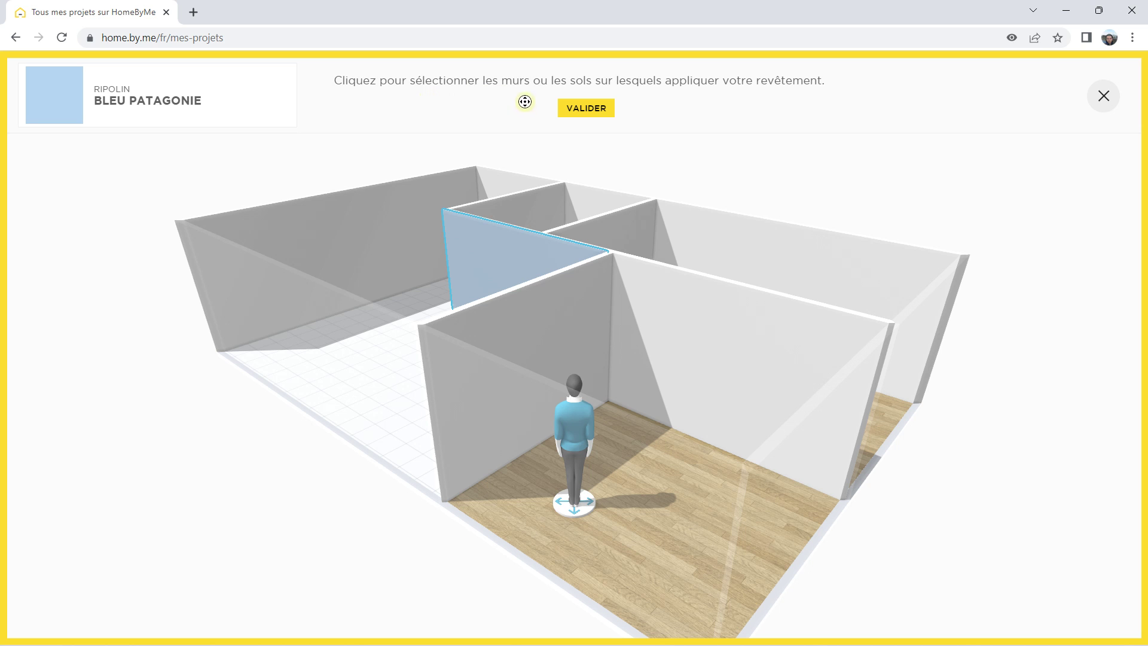
scroll(406, 192, "up", 5)
left_click_drag(433, 208, 325, 185)
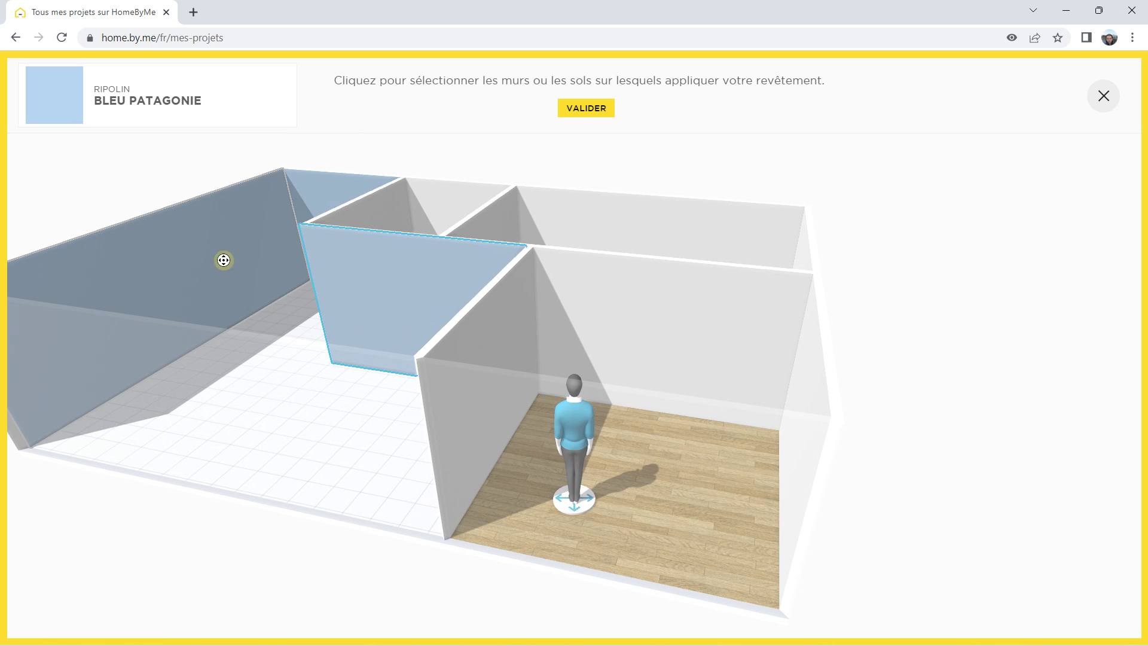
- Try the BLEU PATAGONIE covering on the wood floor of the neighbouring room and remove it again
scroll(292, 293, "up", 8)
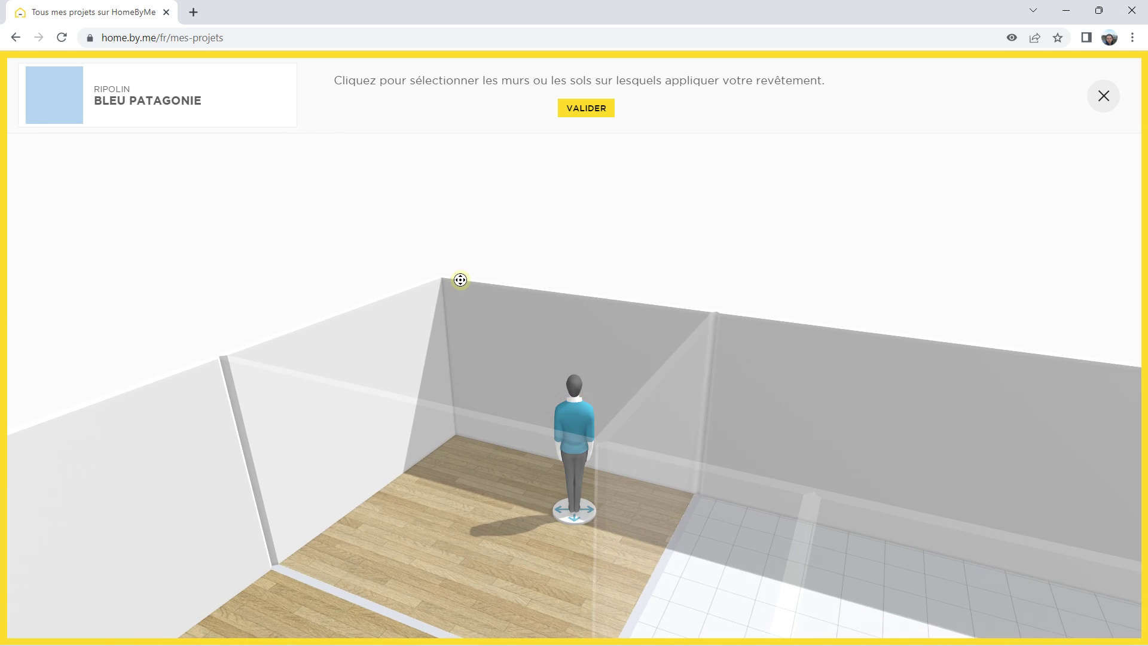
left_click_drag(746, 389, 556, 429)
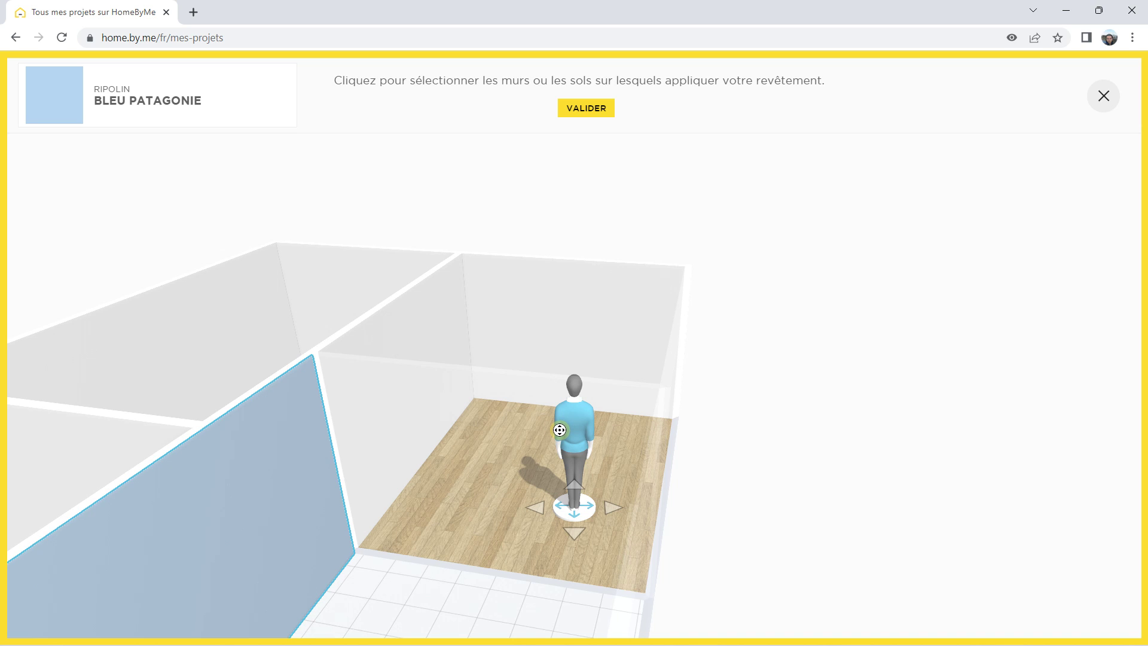
left_click_drag(494, 402, 512, 449)
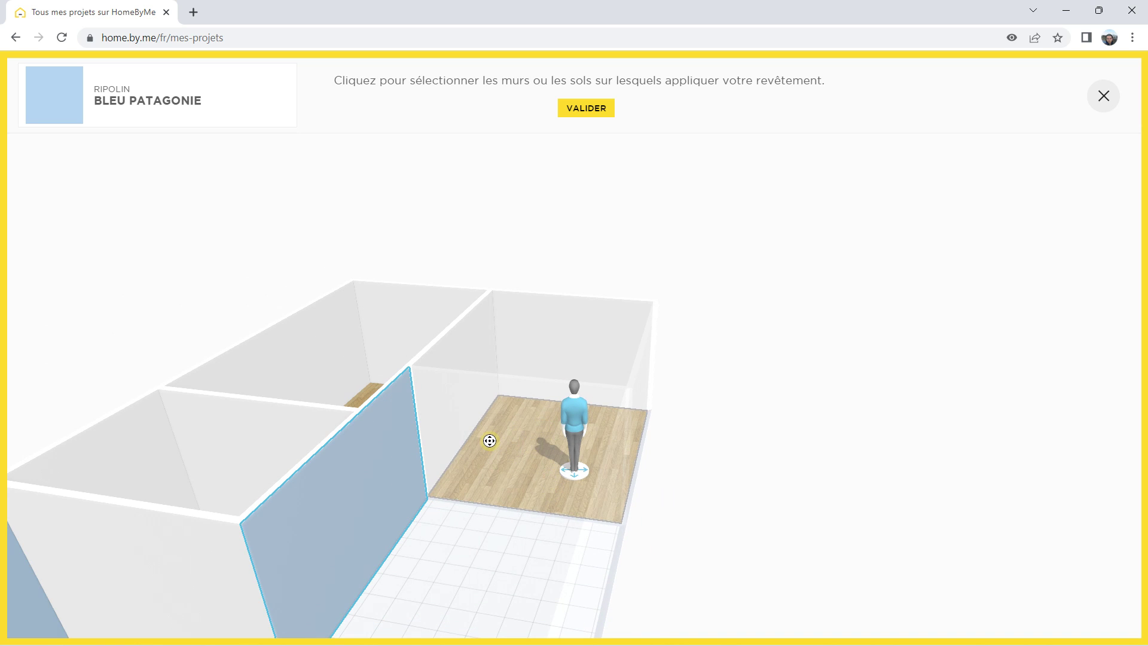
left_click(506, 462)
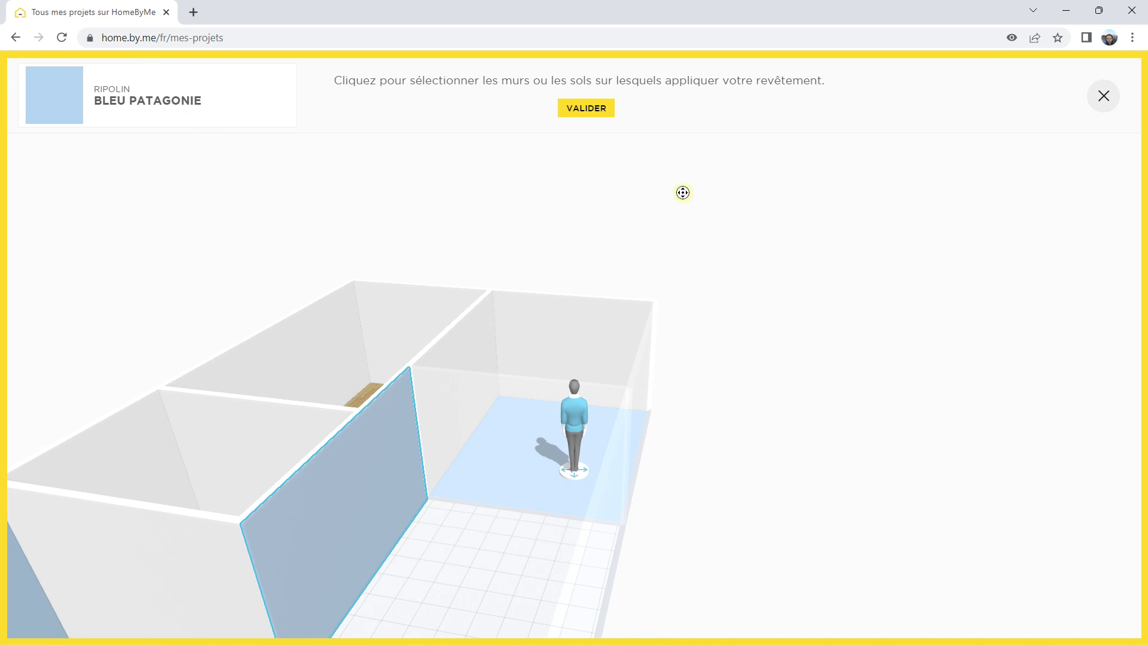
left_click(521, 492)
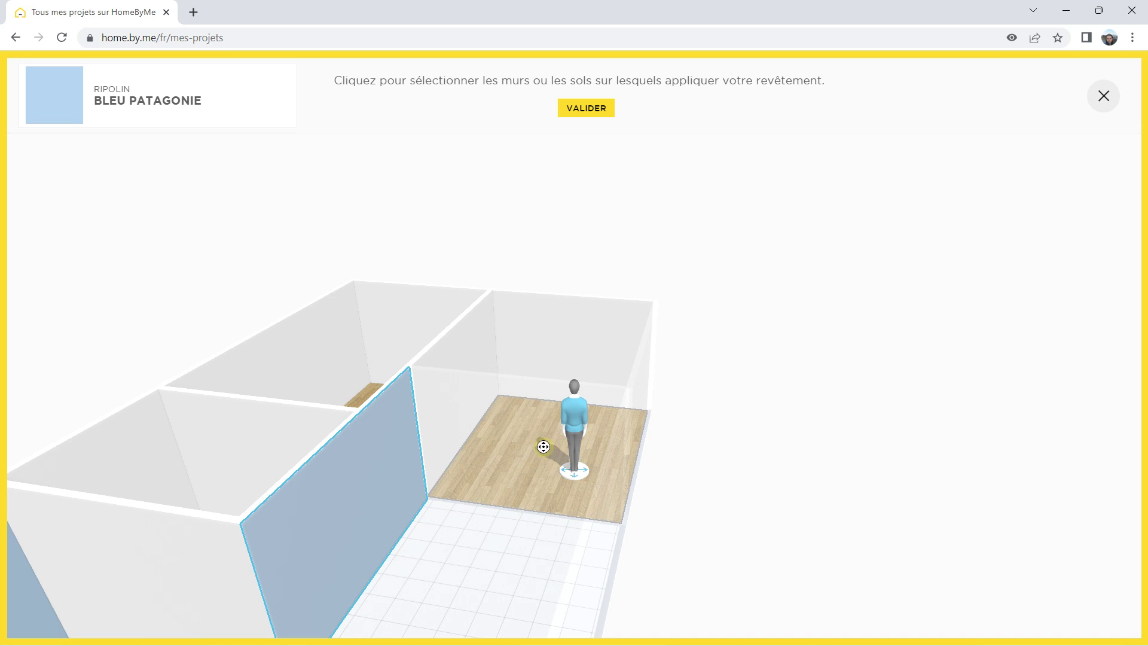
- Apply BLEU PATAGONIE to the remaining inner walls of pièce 1, including the partition with the wood-floored room, and validate
left_click_drag(570, 495, 482, 580)
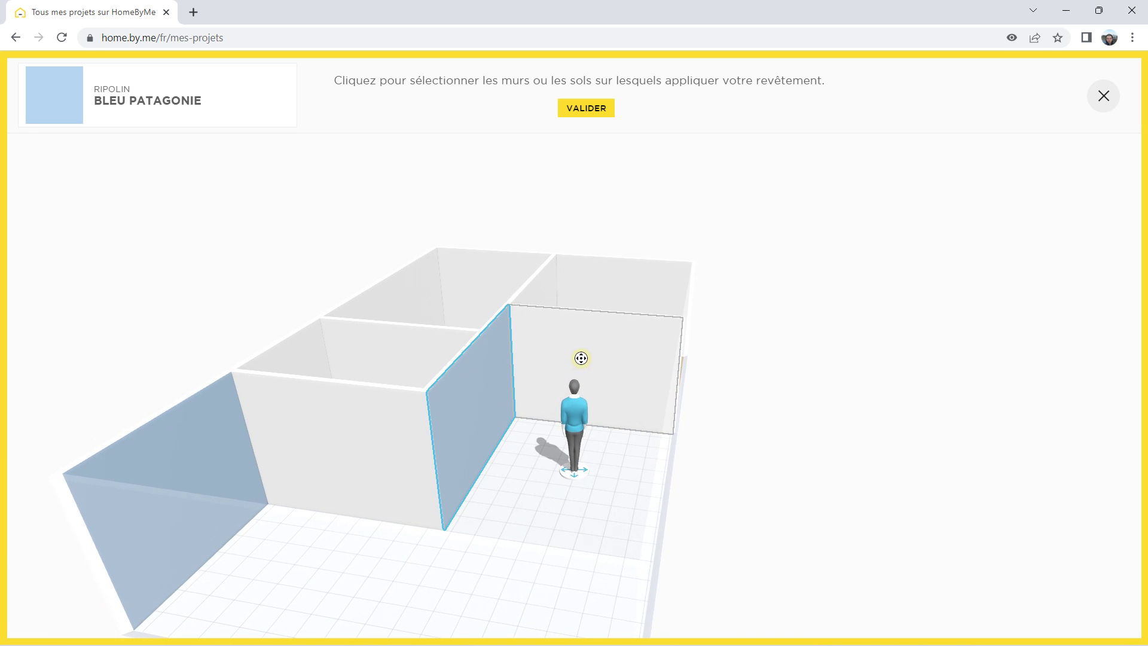
left_click_drag(550, 456, 523, 536)
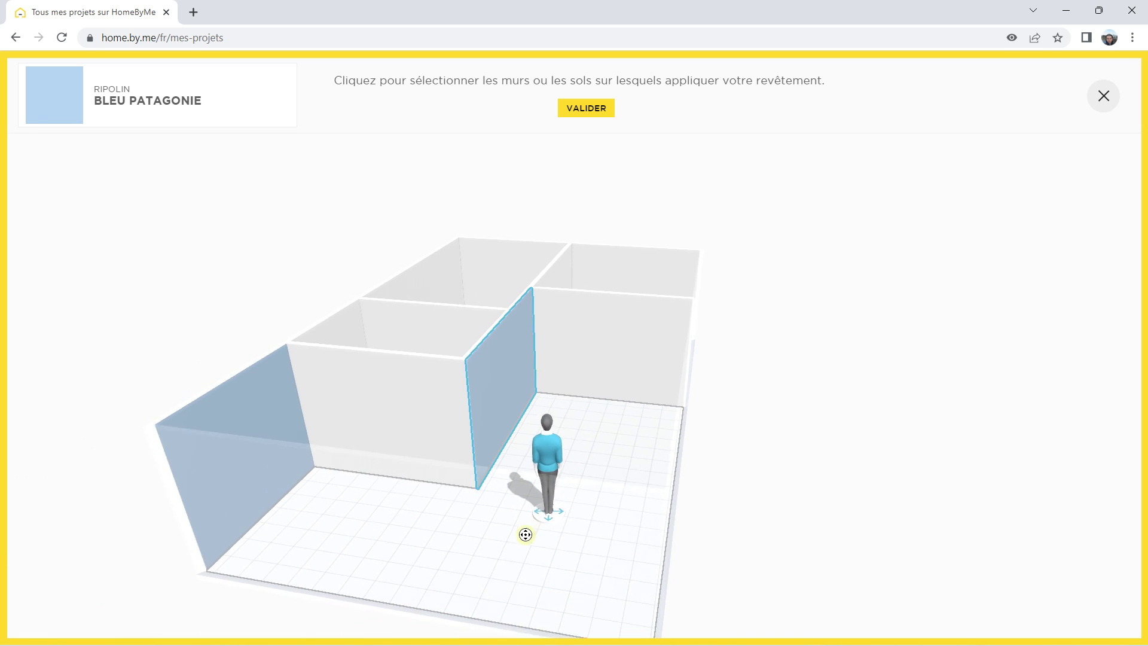
mouse_move(558, 477)
left_mouse_down()
mouse_move(446, 487)
mouse_move(501, 507)
mouse_move(553, 503)
mouse_move(559, 489)
left_mouse_up()
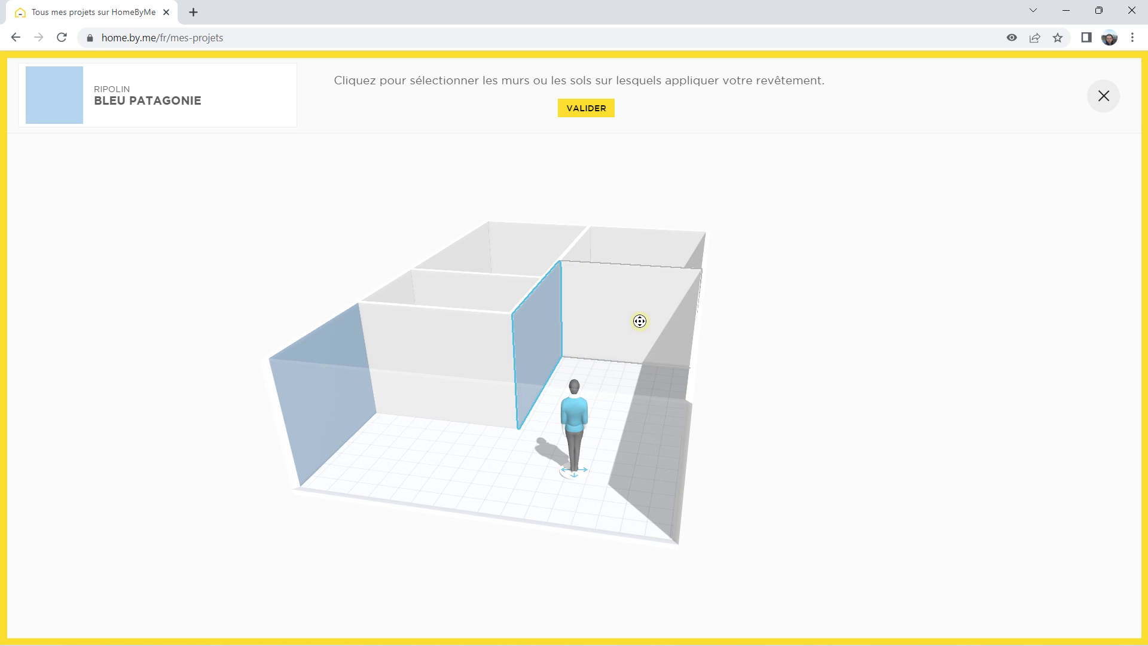
left_click(639, 321)
left_click(473, 353)
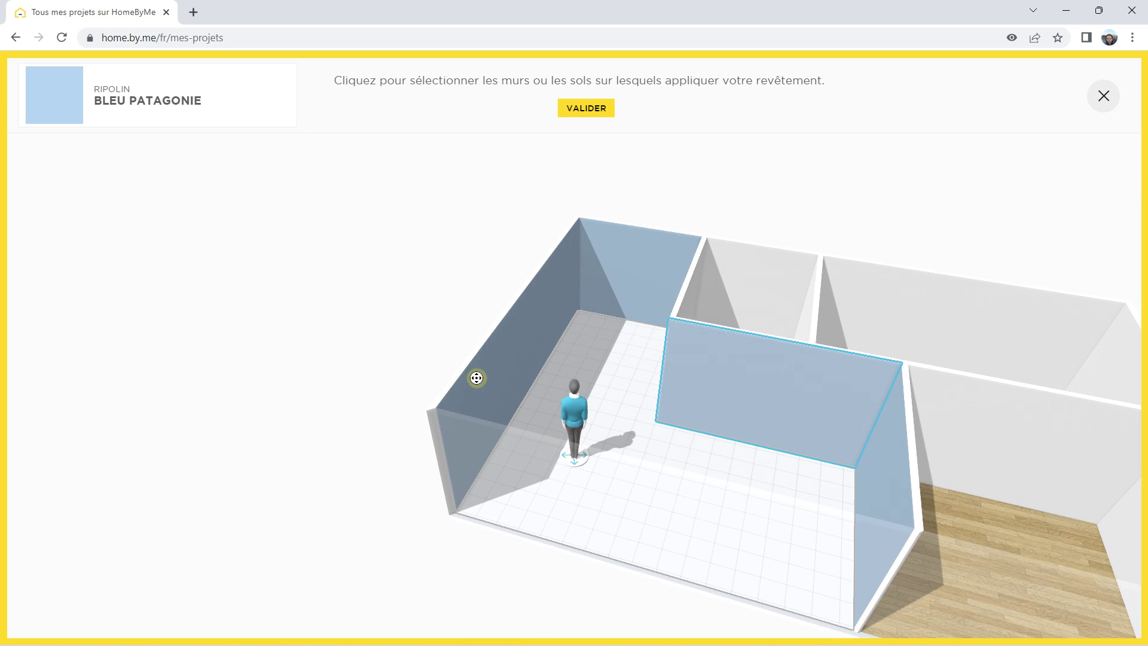
left_click(595, 114)
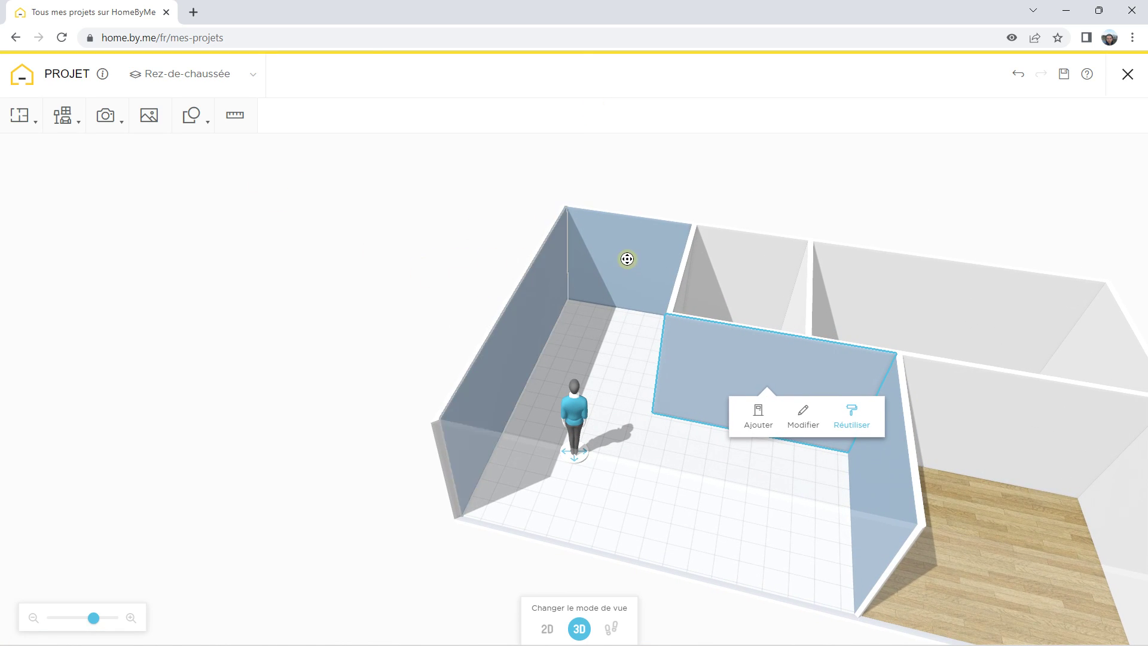
- Repaint the short outer end wall of pièce 1, beside pièce 4, with Ripolin ROUGE RHUBARBE from the red shades
left_click(627, 253)
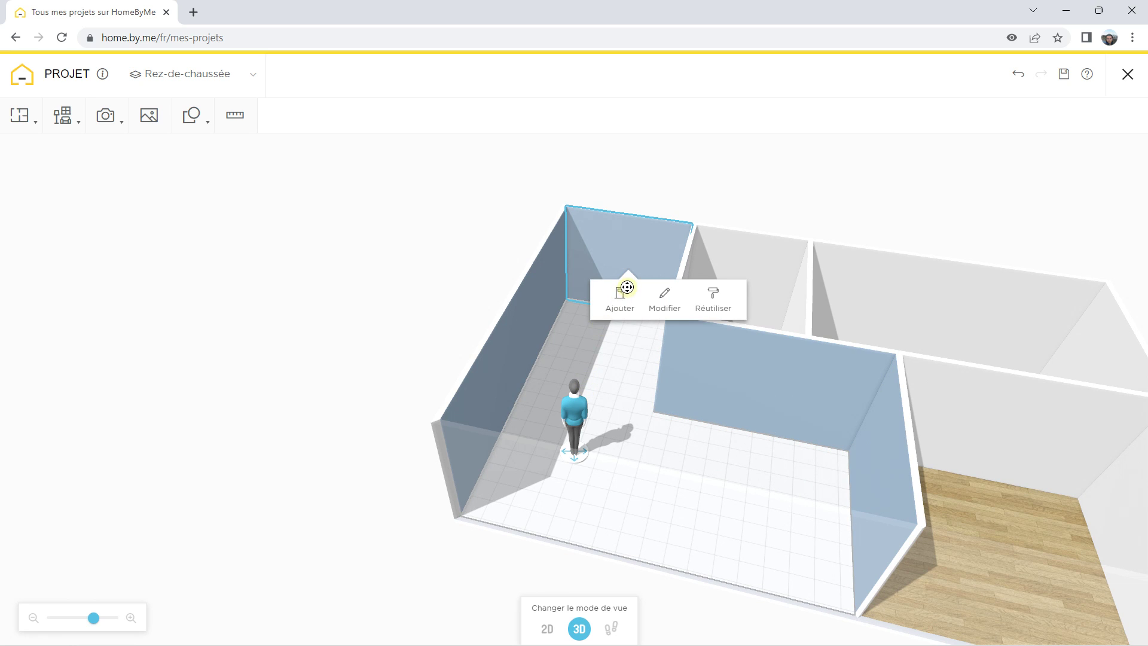
left_click(663, 296)
left_click(994, 268)
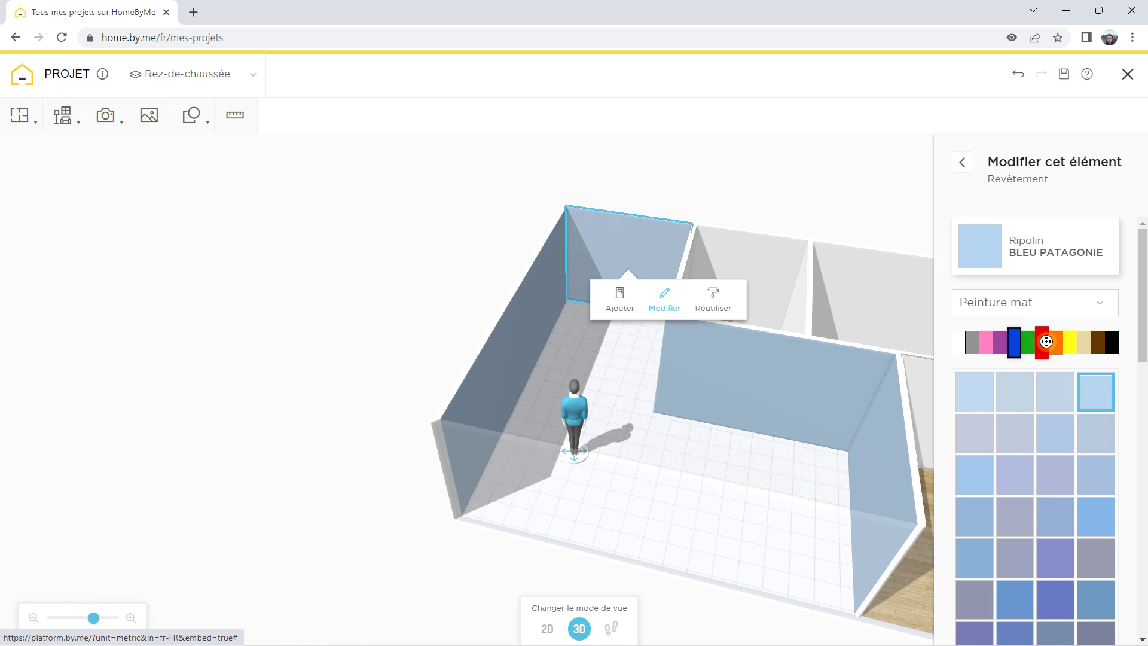
left_click(1046, 341)
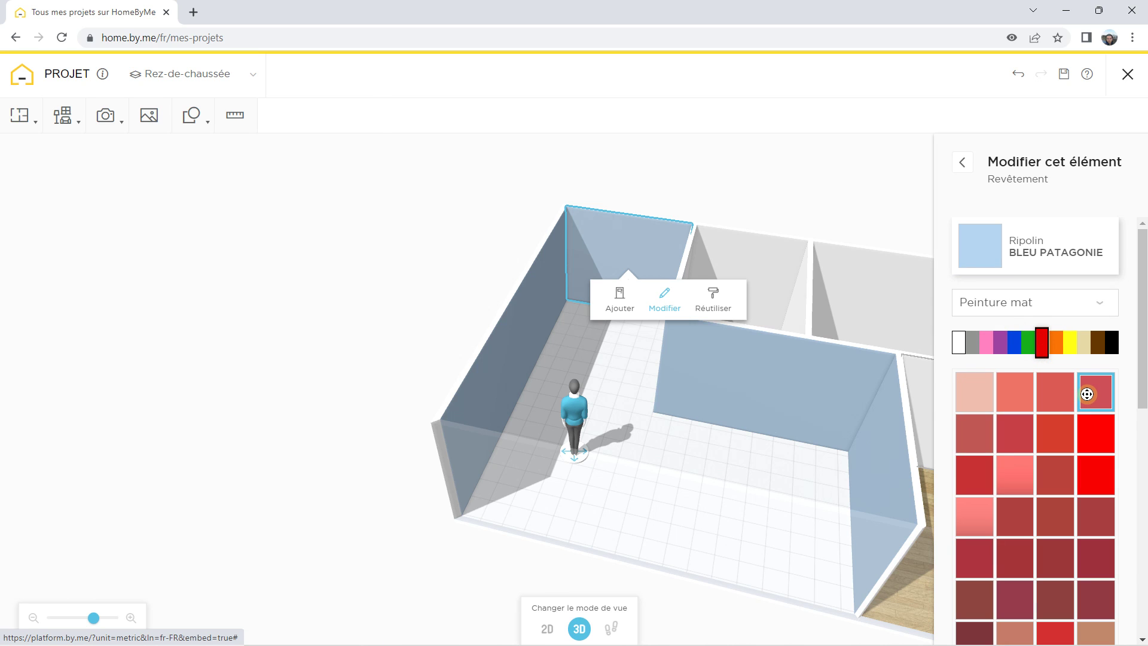
left_click(1087, 394)
left_click(963, 162)
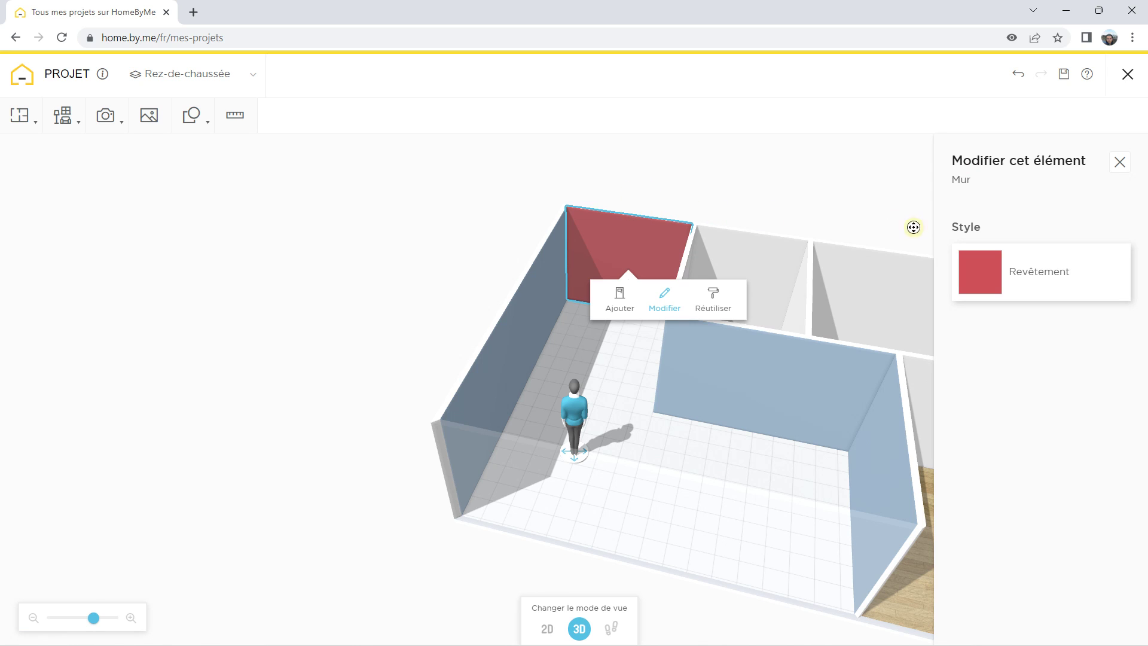
left_click(1122, 163)
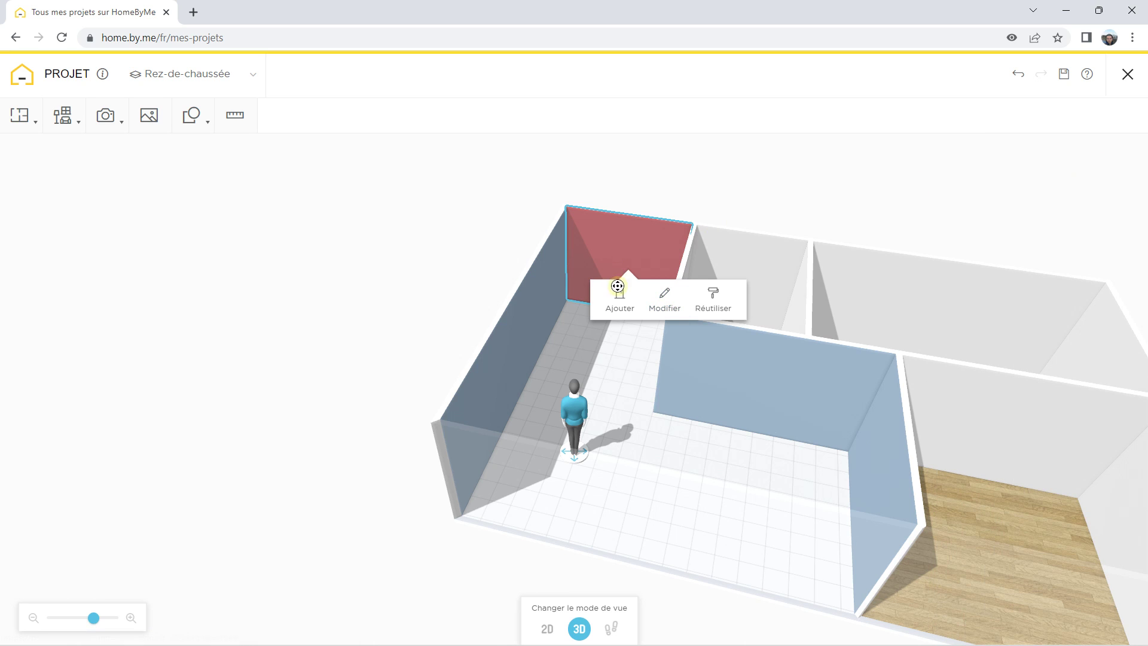
- Reuse the ROUGE RHUBARBE paint of the short end wall on the long outer wall and the inner walls of pièce 1
left_click(712, 294)
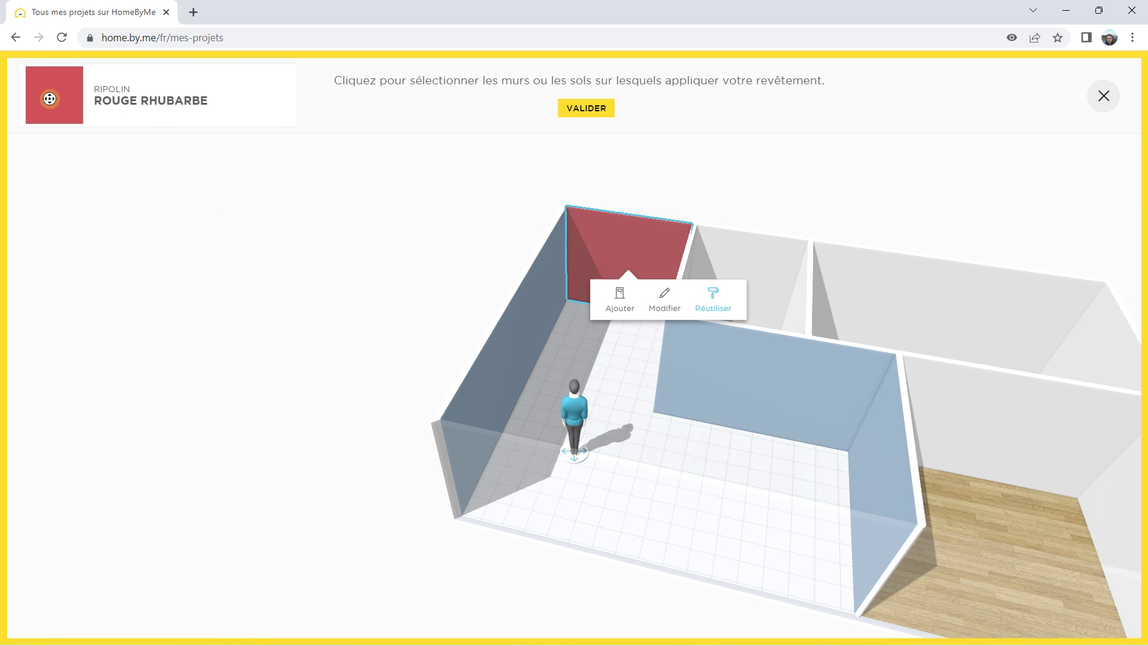
left_click(520, 333)
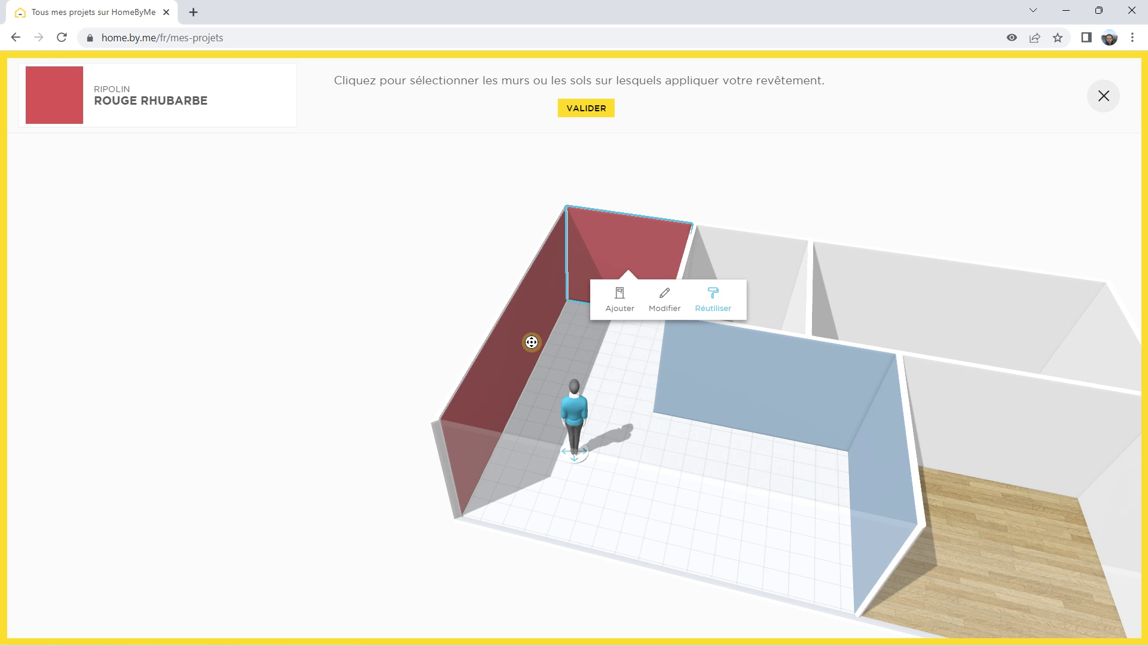
left_click_drag(530, 335, 601, 340)
left_click(538, 312)
left_click(610, 295)
left_click(728, 264)
left_click_drag(653, 276, 759, 280)
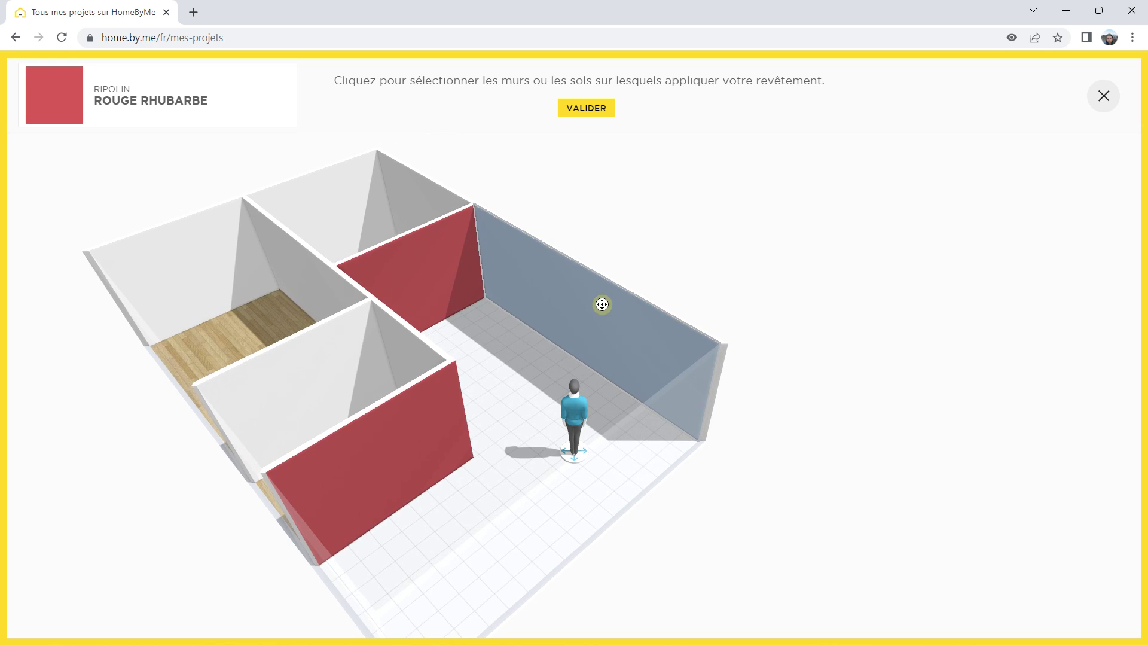
left_click_drag(567, 313, 762, 246)
- Try the ROUGE RHUBARBE covering on the outer back walls of pièce 4 and pièce 2 and remove it again
left_click(762, 246)
left_click(841, 256)
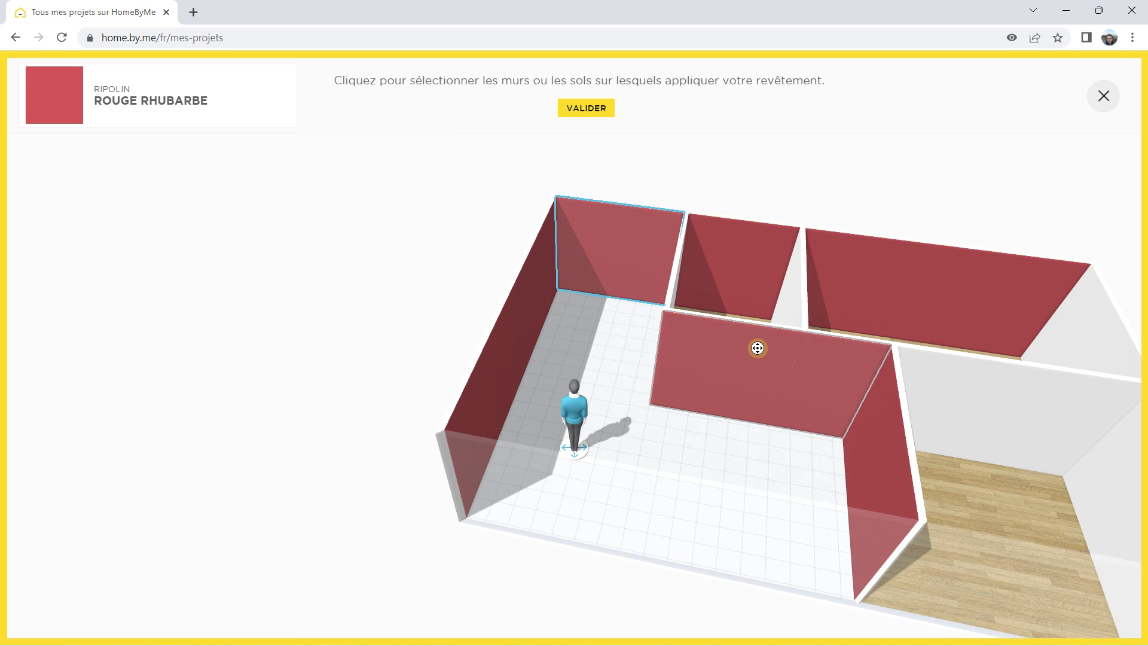
left_click(711, 280)
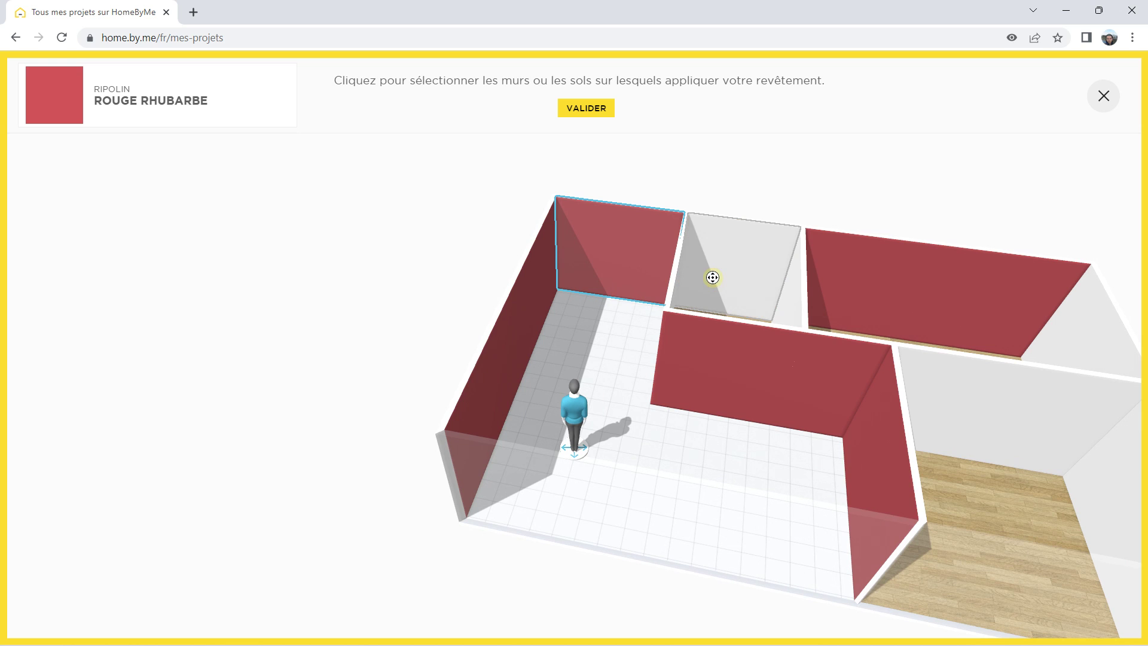
left_click(894, 281)
- Validate the ROUGE RHUBARBE covering on the walls of pièce 1
mouse_move(608, 369)
left_mouse_down()
mouse_move(490, 379)
mouse_move(418, 369)
mouse_move(379, 348)
mouse_move(469, 387)
mouse_move(590, 372)
mouse_move(596, 295)
left_mouse_up()
left_click(586, 108)
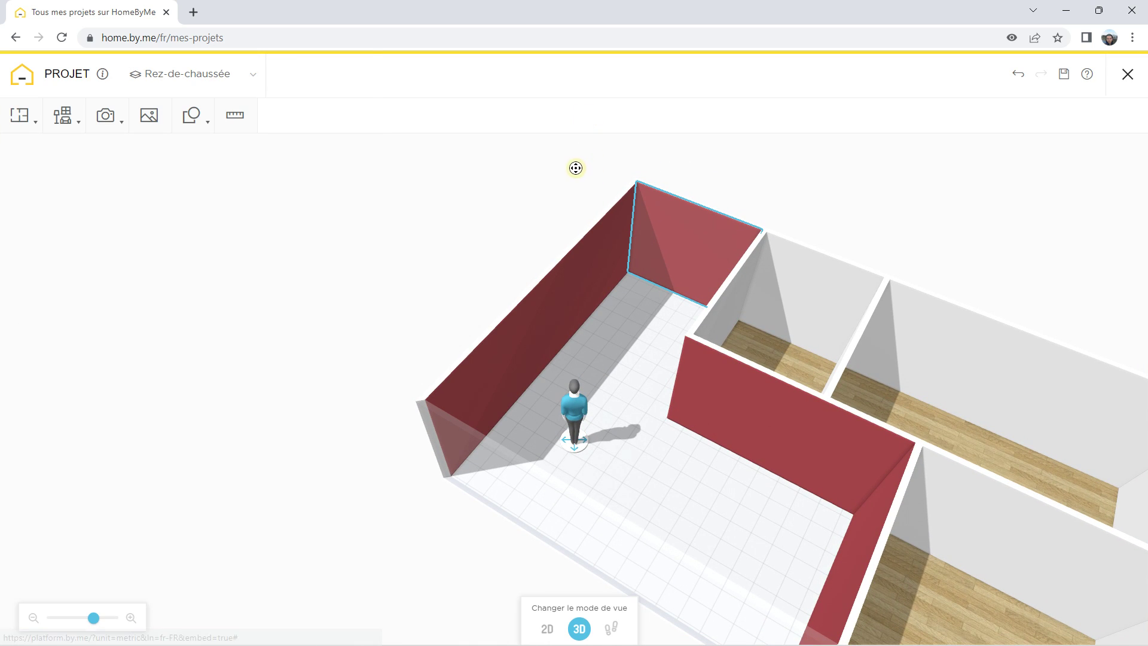
left_click_drag(416, 260, 461, 243)
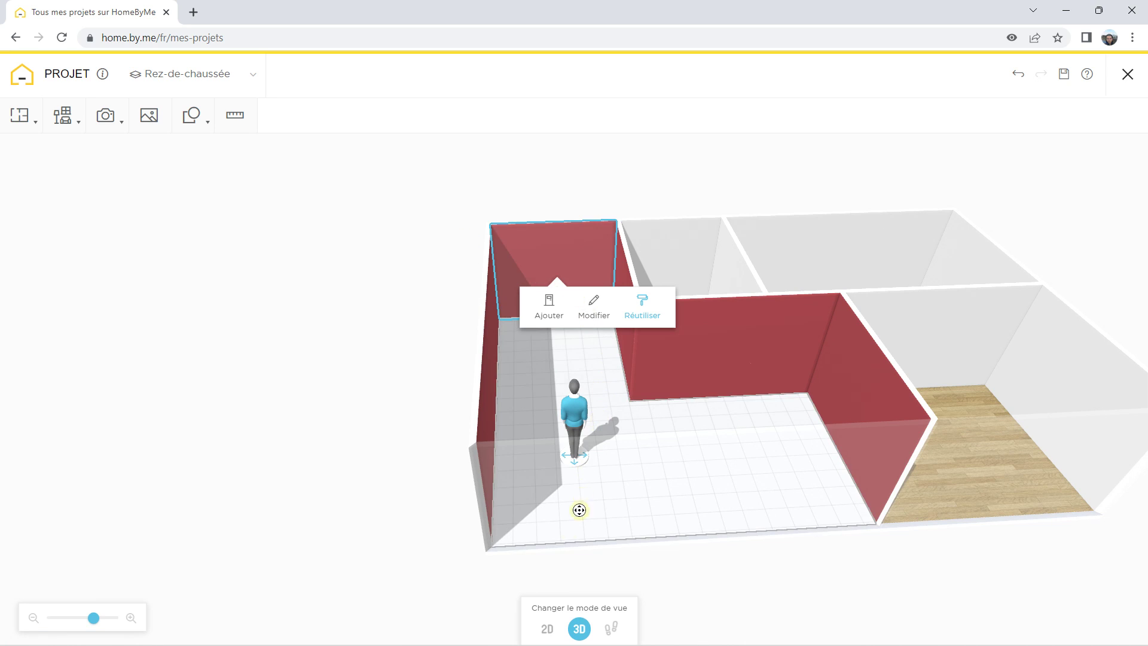
- Review the whole plan in 2D, check the painted walls in 3D, and return to the 2D plan
left_click(548, 628)
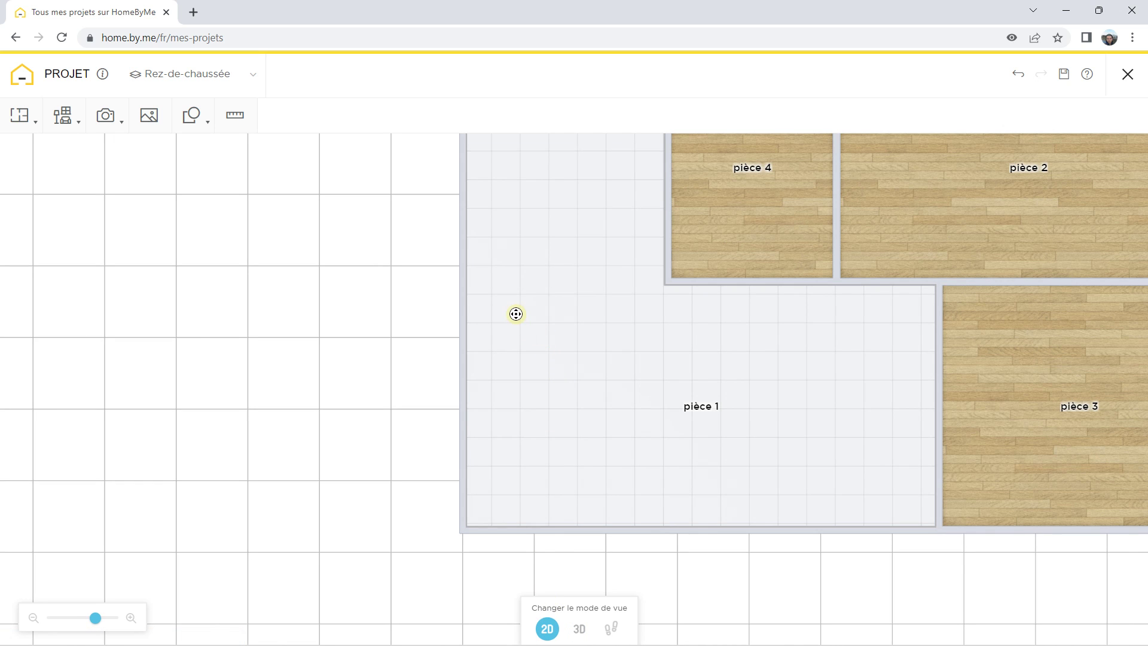
scroll(515, 313, "up", 2)
scroll(515, 313, "down", 2)
scroll(515, 314, "down", 3)
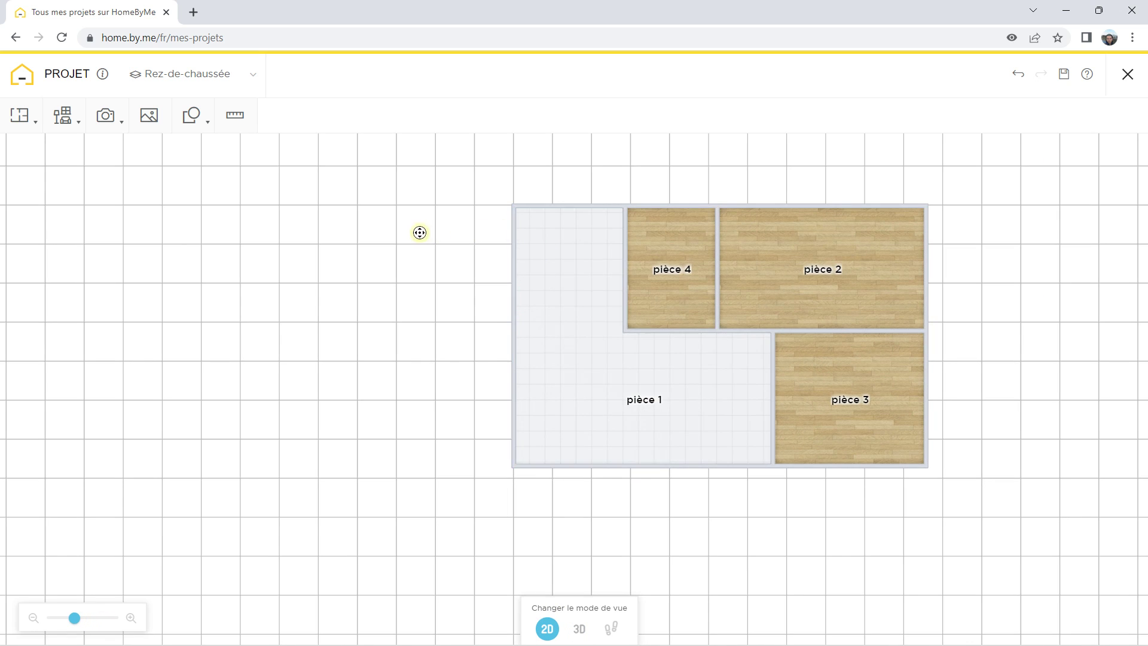
left_click_drag(419, 234, 213, 264)
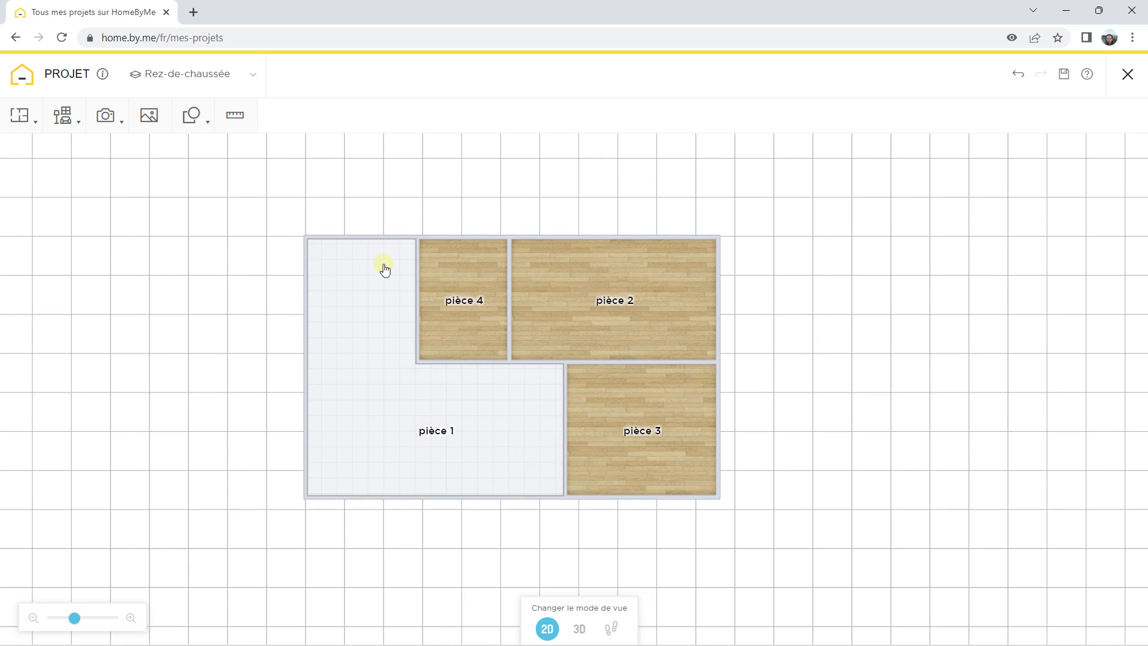
left_click(579, 628)
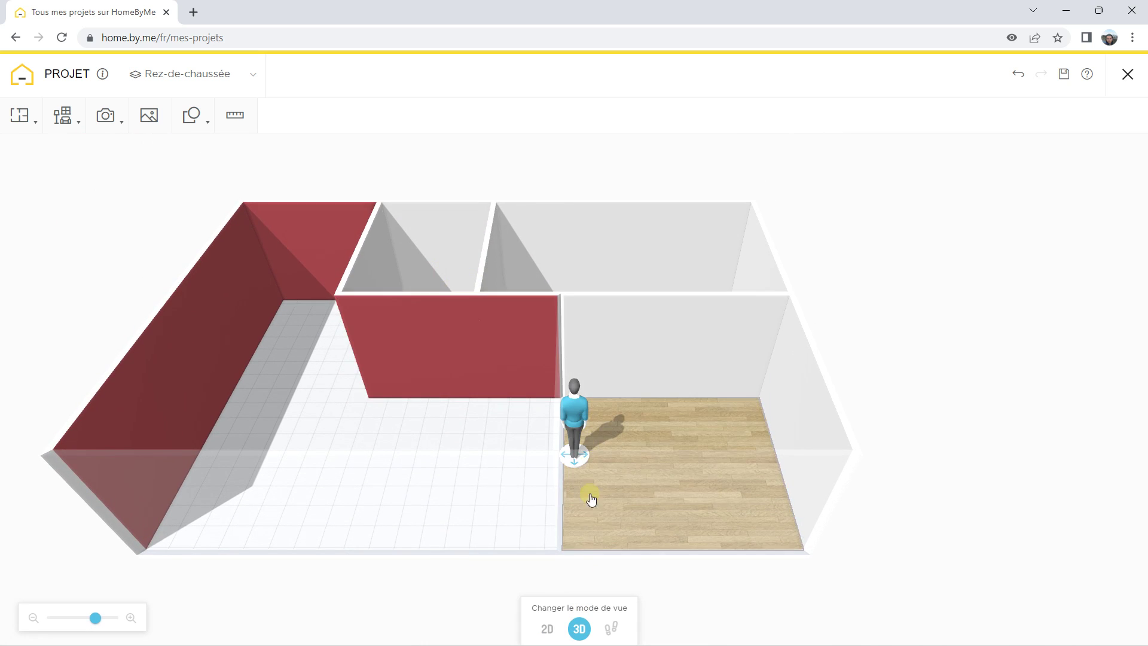
left_click(541, 628)
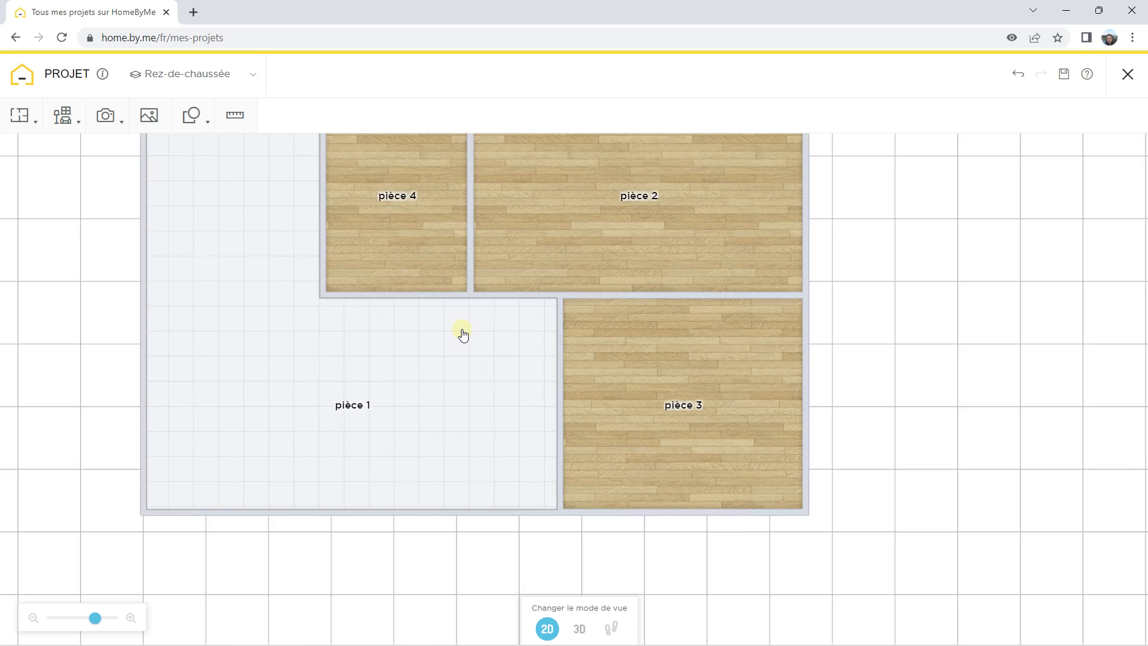